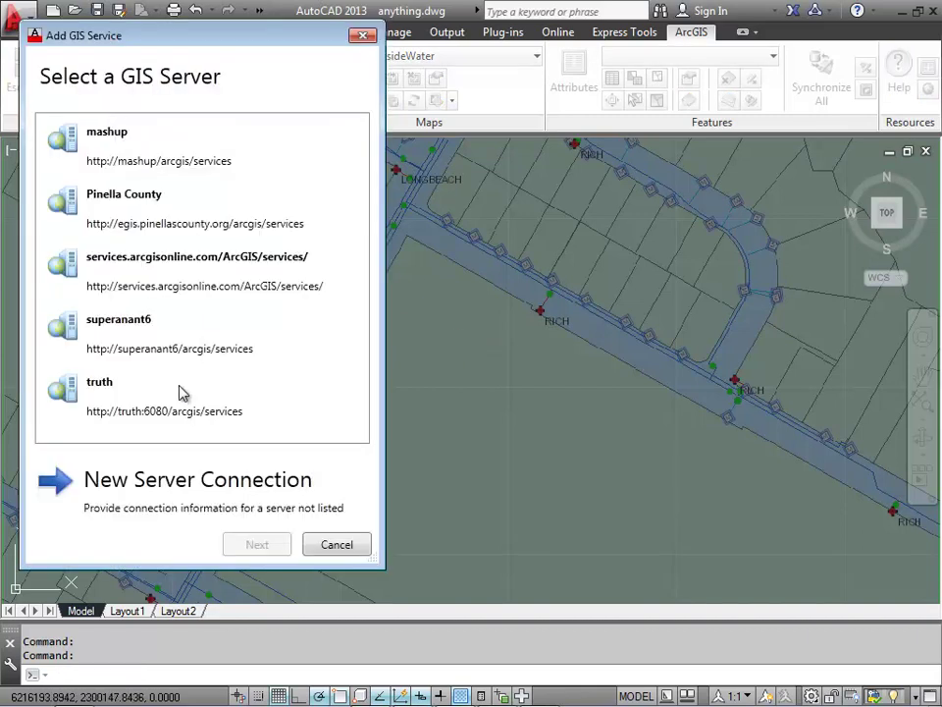
# Add RiversideWater's hydrant layer from the truth server, bounded to the current view.
pyautogui.click(181, 392)
pyautogui.click(257, 544)
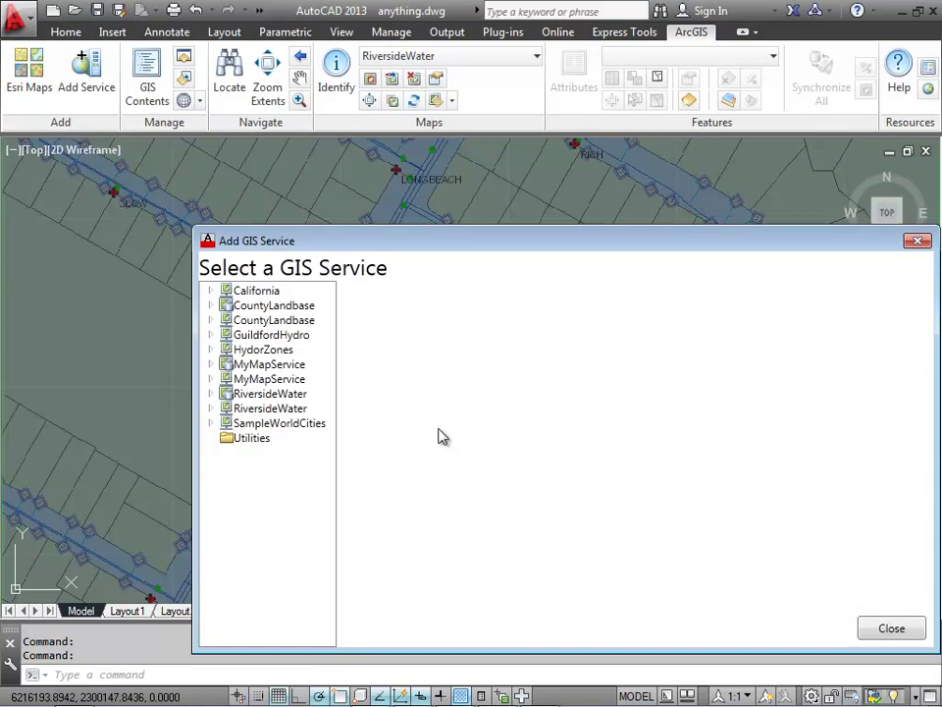
pyautogui.click(263, 395)
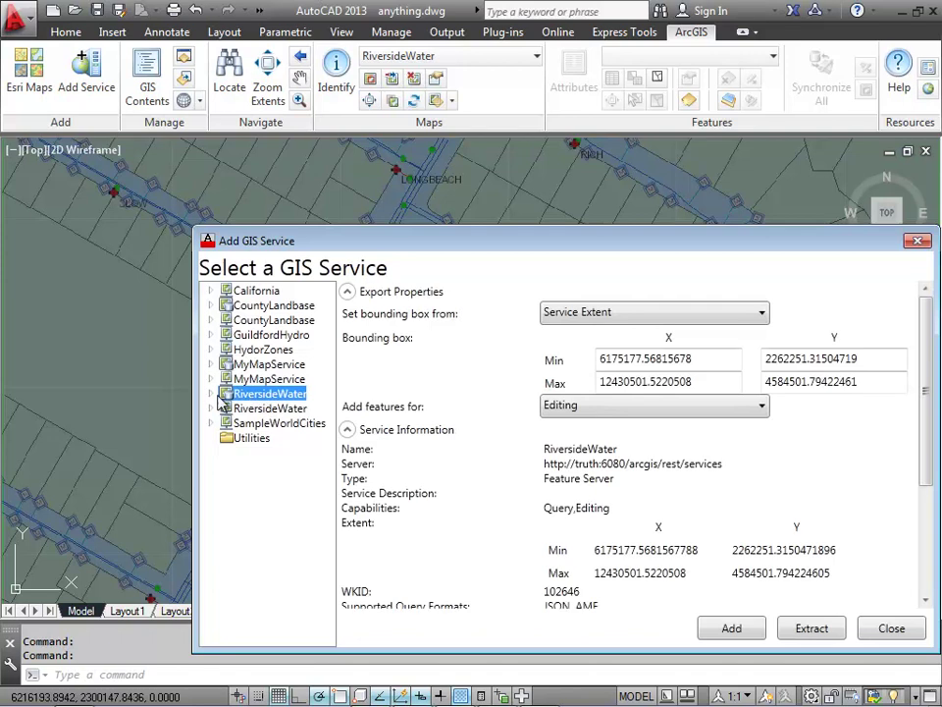
pyautogui.doubleClick(221, 397)
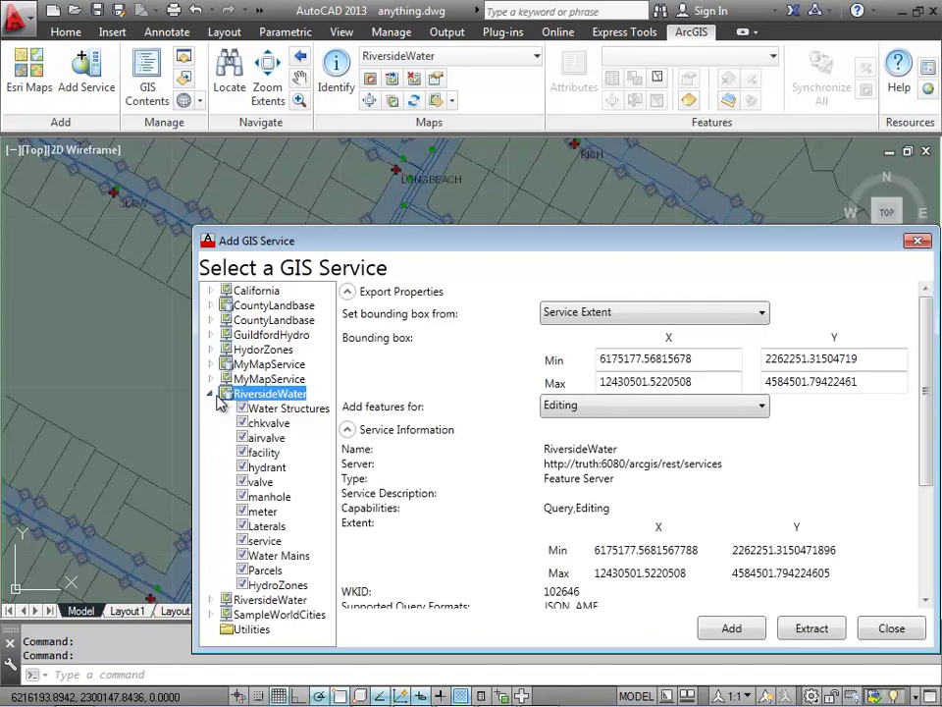
pyautogui.click(266, 468)
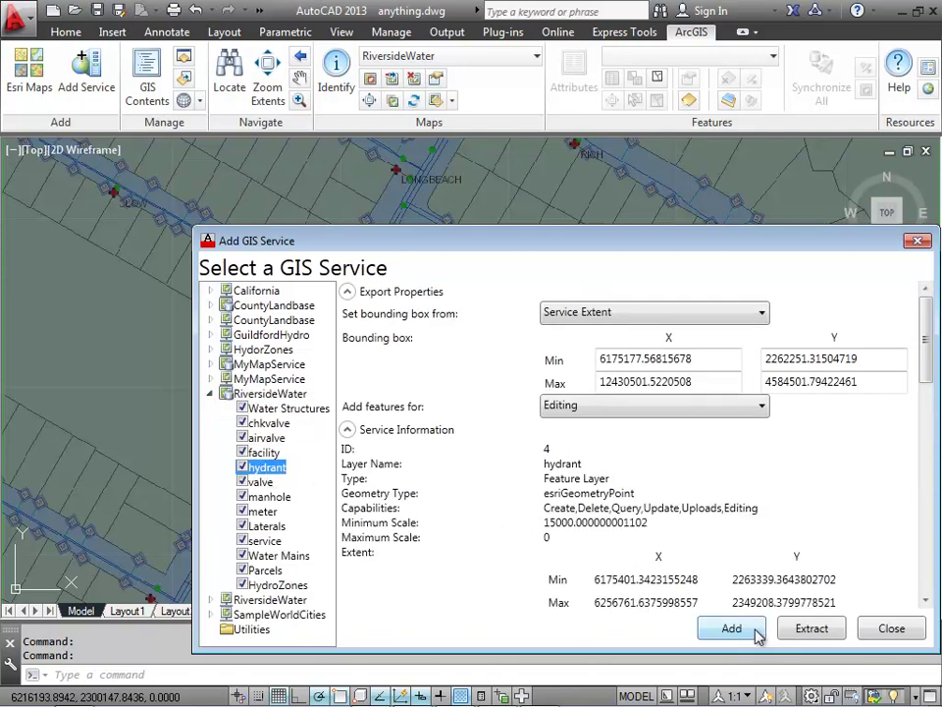
pyautogui.click(704, 315)
pyautogui.click(700, 364)
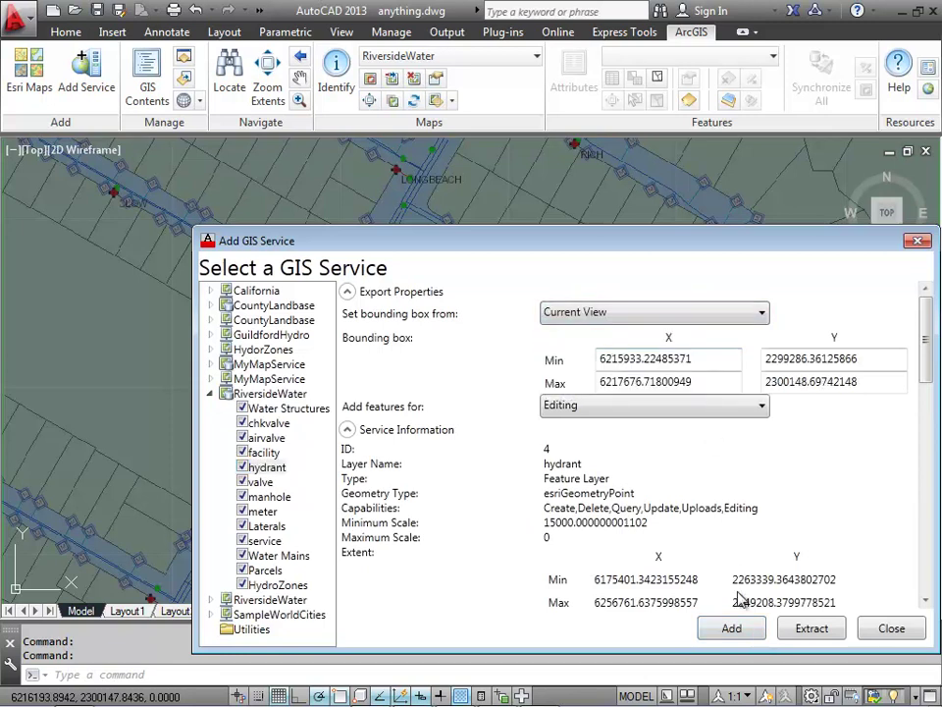
pyautogui.click(727, 629)
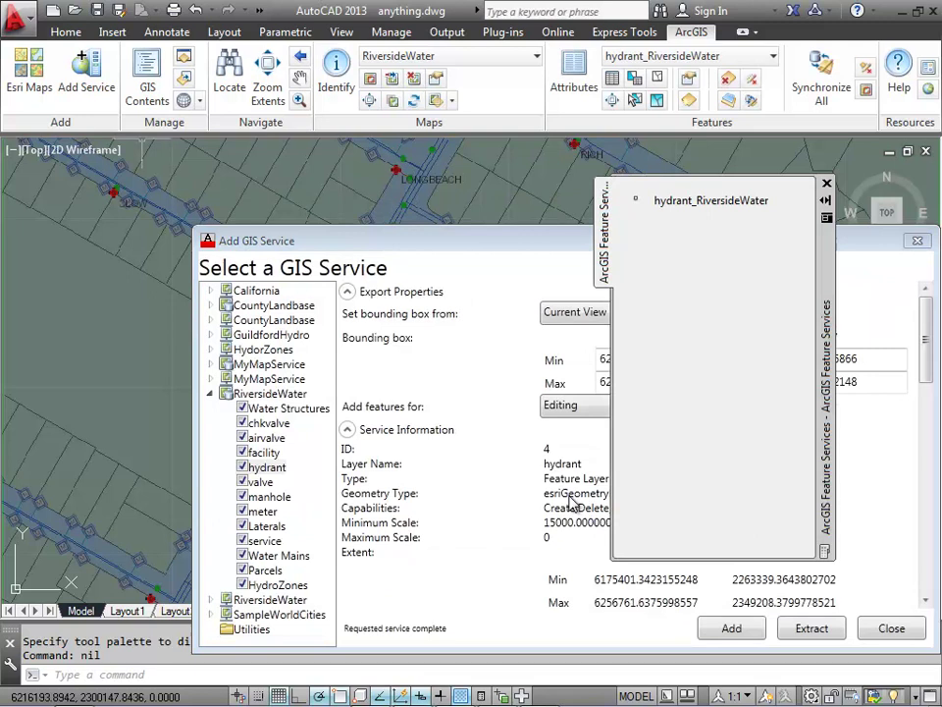
# Add the meter layer as well and close the service dialog.
pyautogui.click(262, 513)
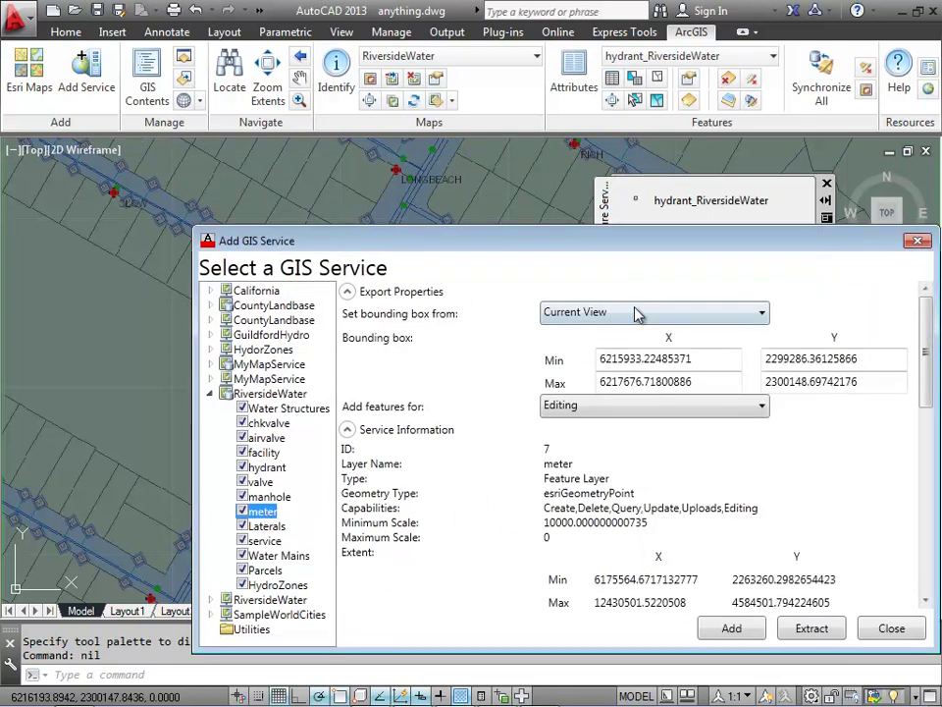
pyautogui.click(730, 629)
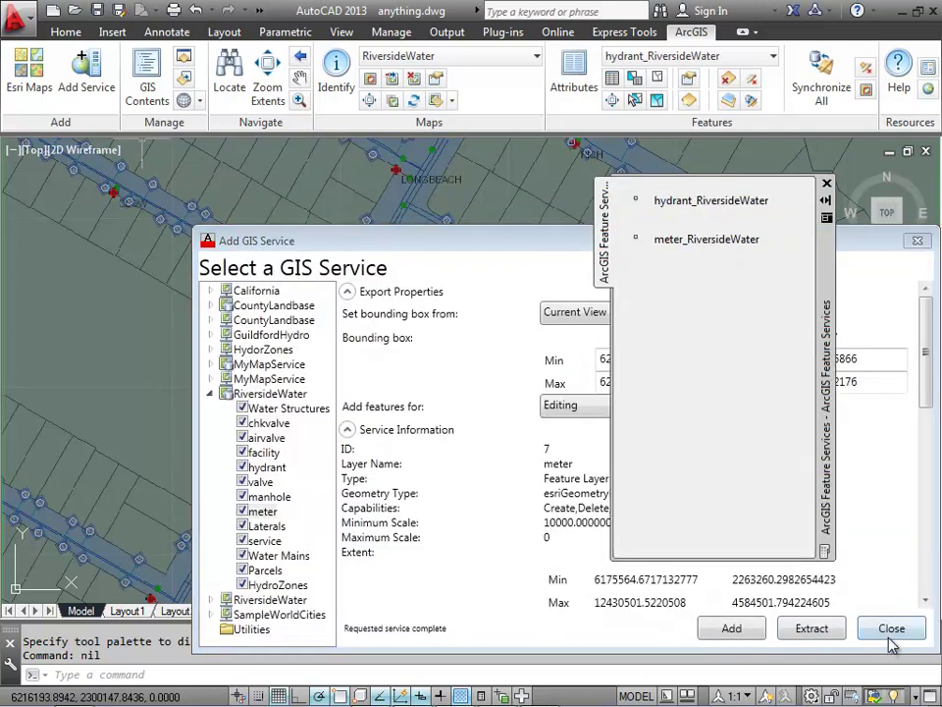
pyautogui.click(890, 629)
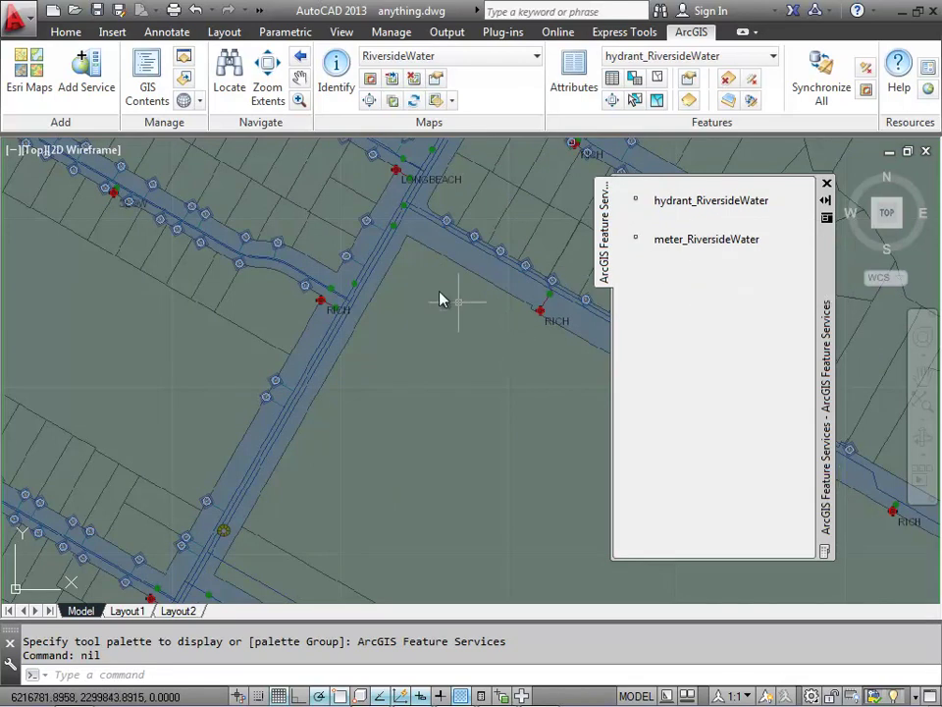
pyautogui.click(185, 63)
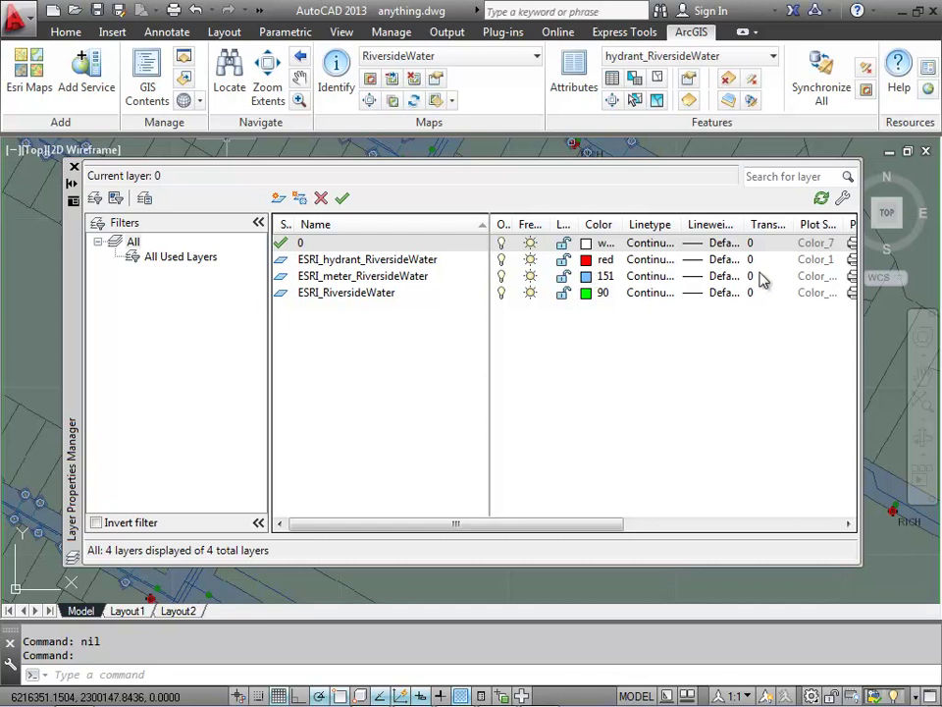
pyautogui.moveTo(864, 275); pyautogui.dragTo(925, 269)
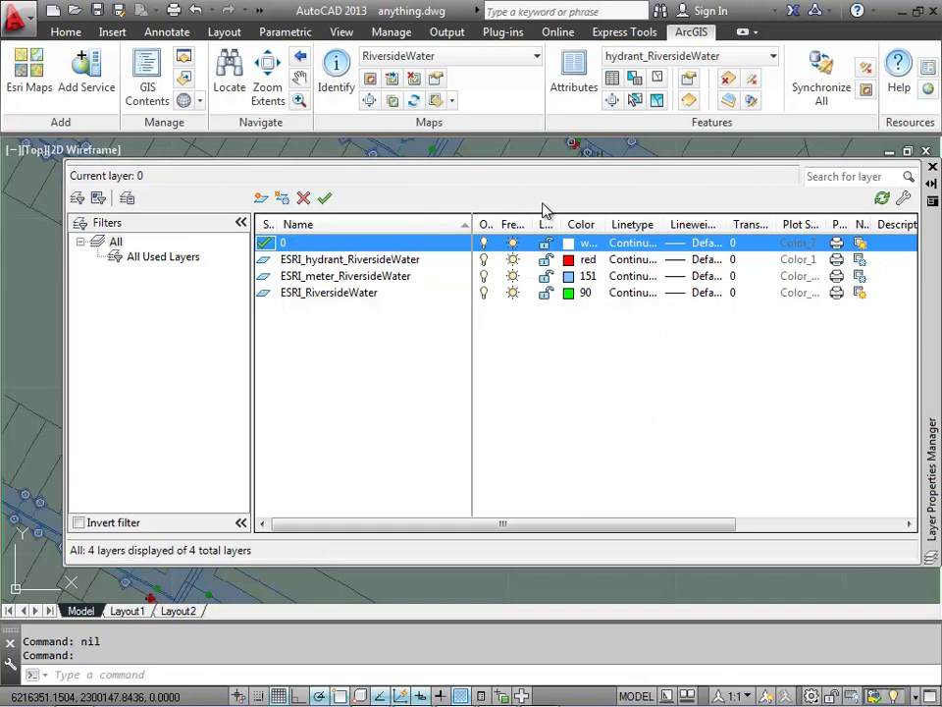
pyautogui.click(932, 167)
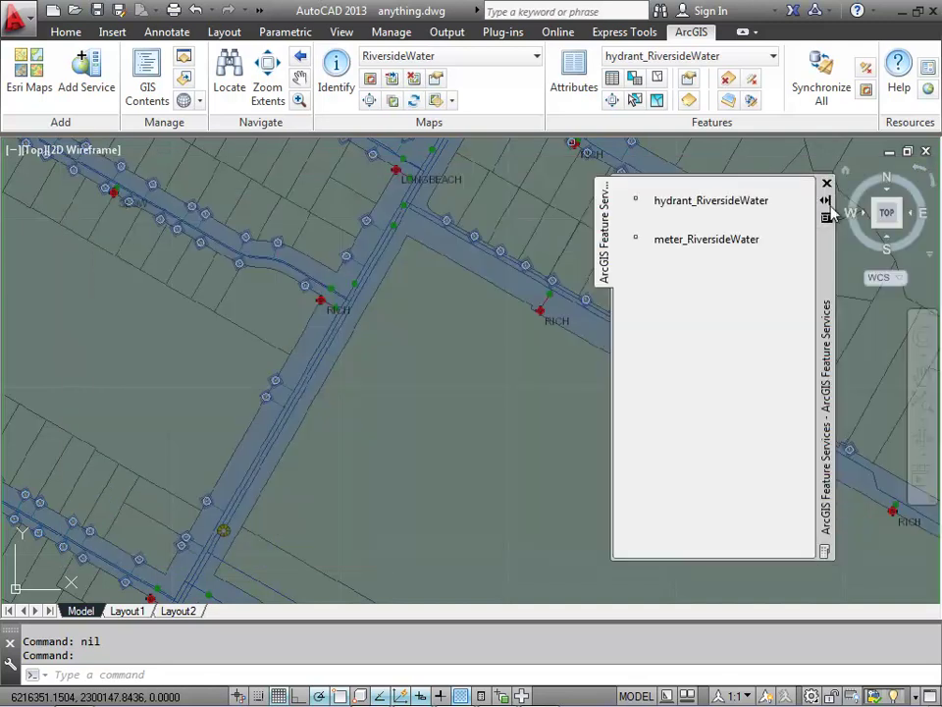
# Place two side-by-side meter points near the map centre, plus one point above and one below them.
pyautogui.click(664, 240)
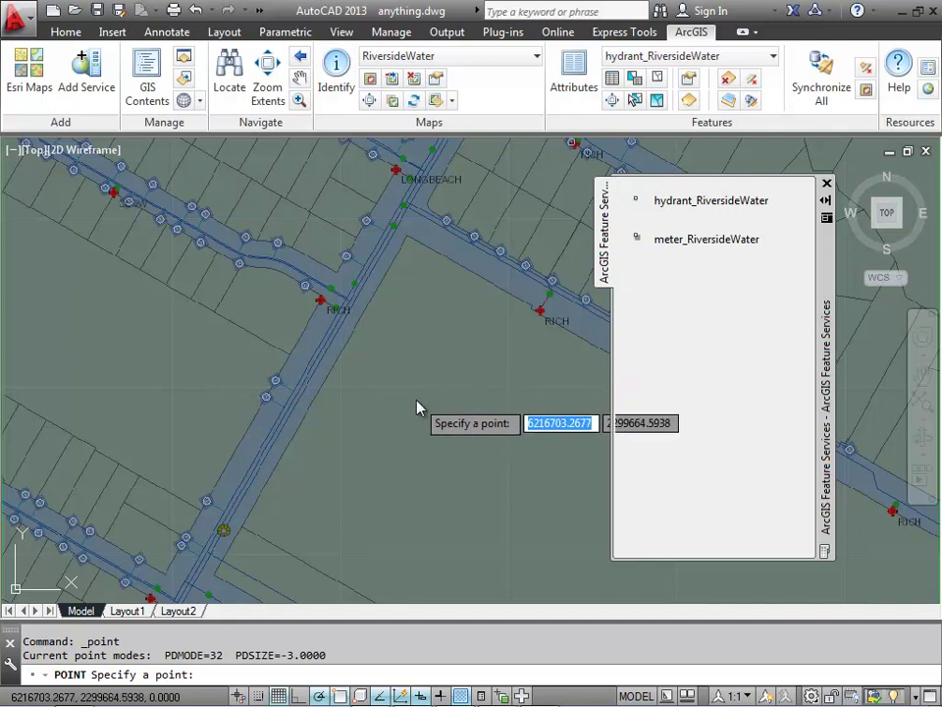
pyautogui.click(416, 398)
pyautogui.click(657, 241)
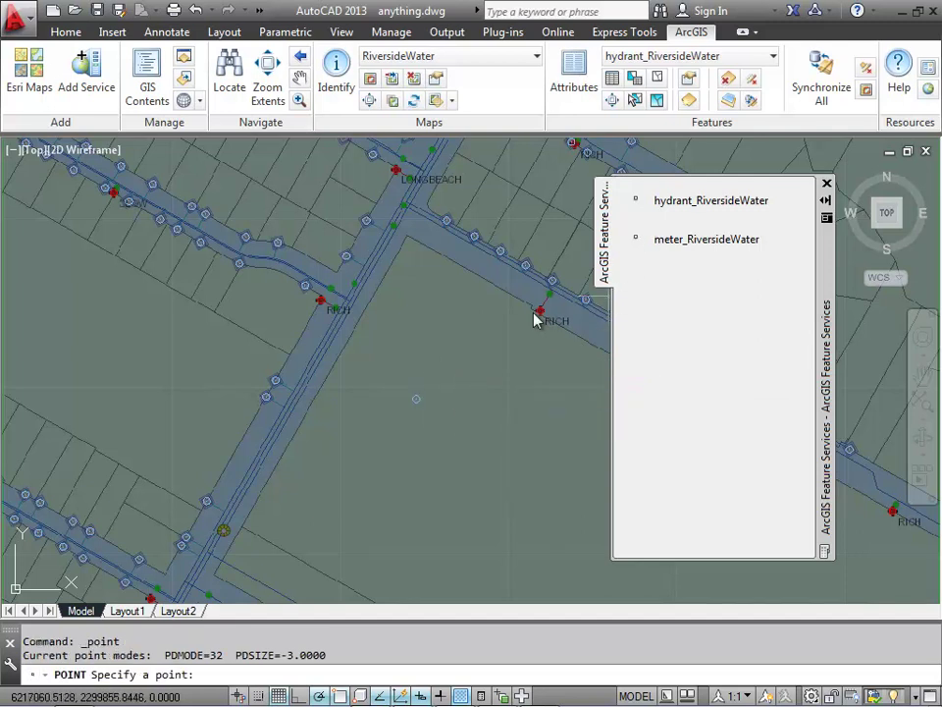
pyautogui.click(433, 400)
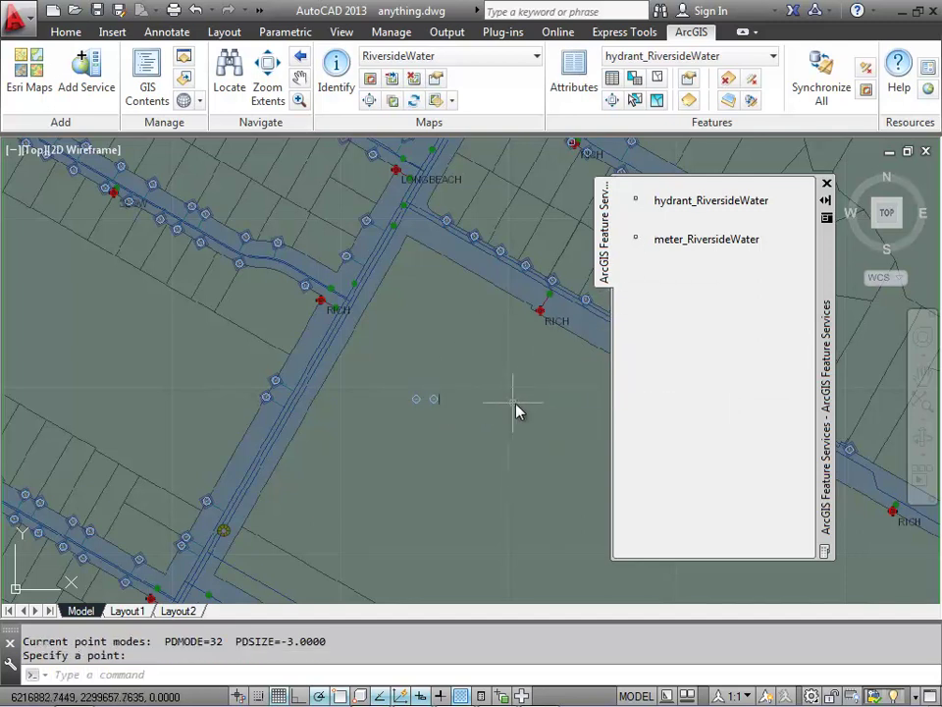
pyautogui.click(425, 372)
pyautogui.click(656, 236)
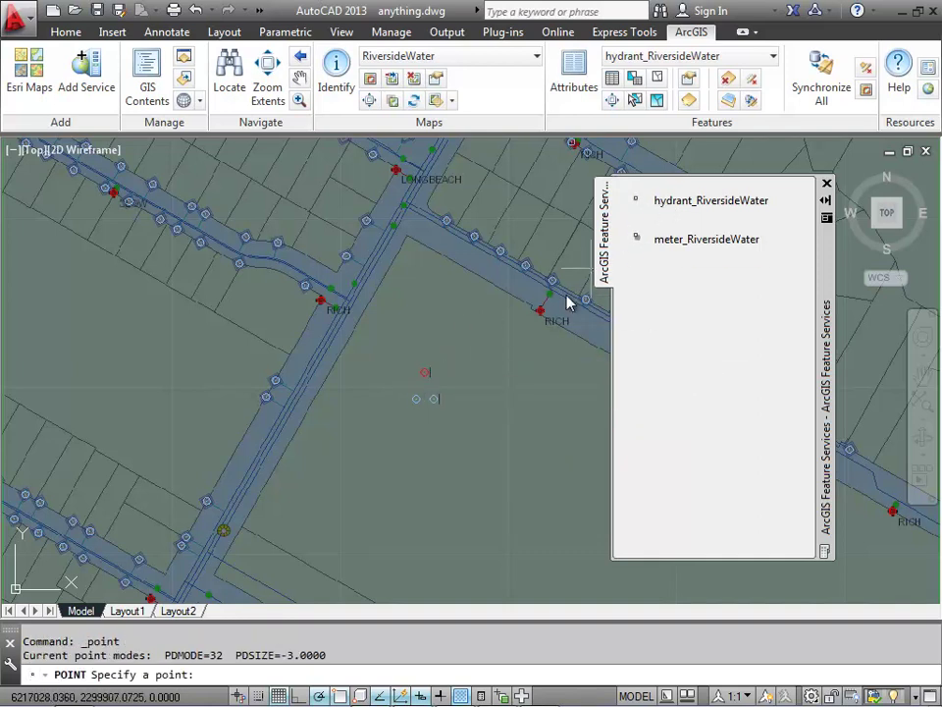
pyautogui.click(425, 422)
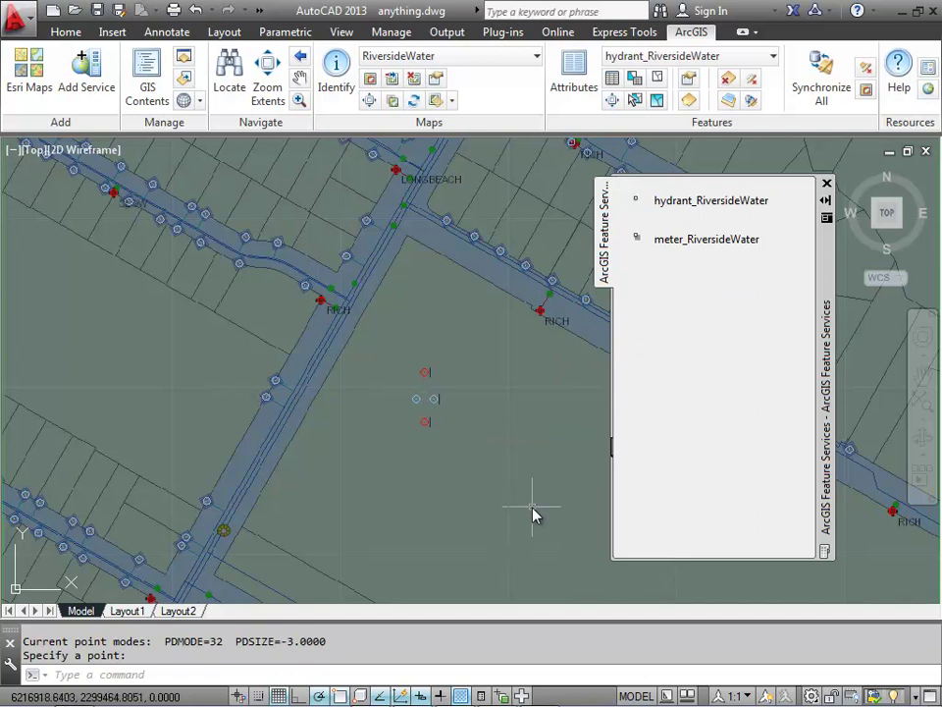
pyautogui.press('Return')
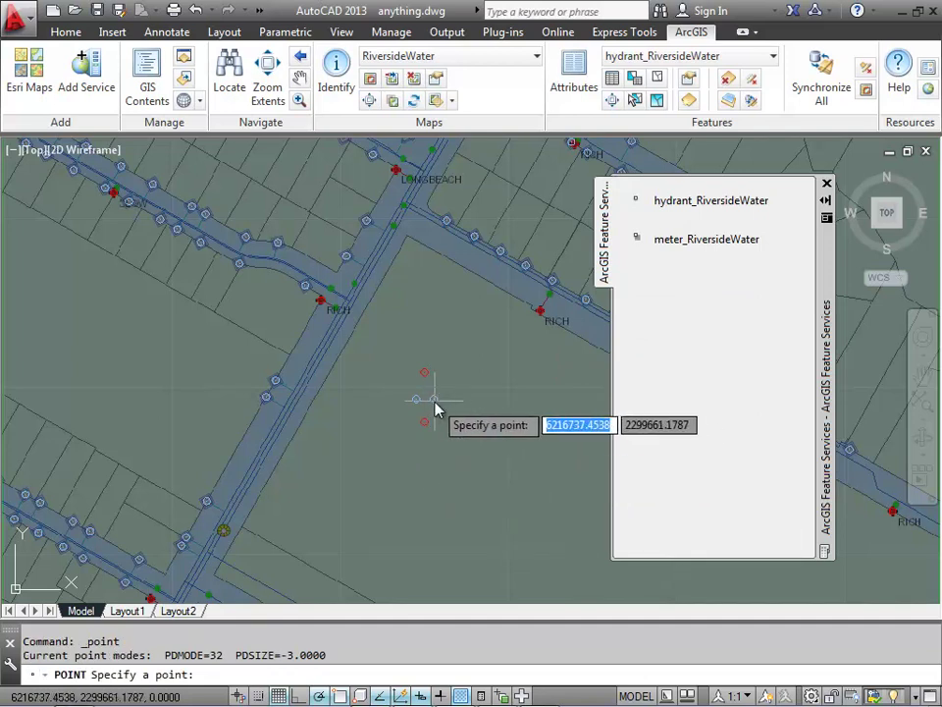
pyautogui.press('Escape')
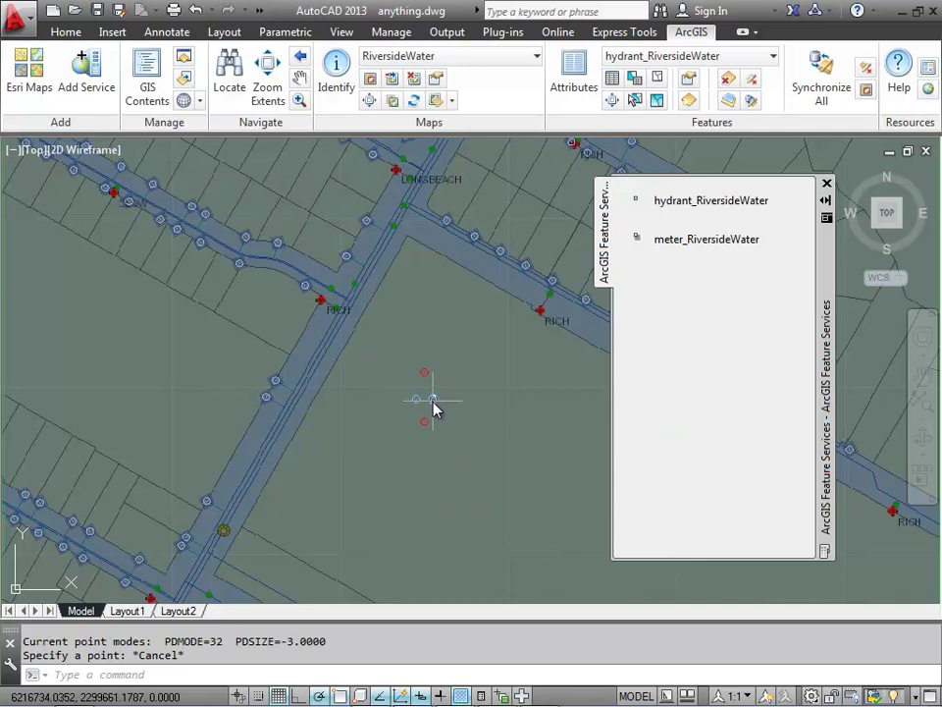
# Scroll through the selected point's feature attributes, then close the window.
pyautogui.click(575, 78)
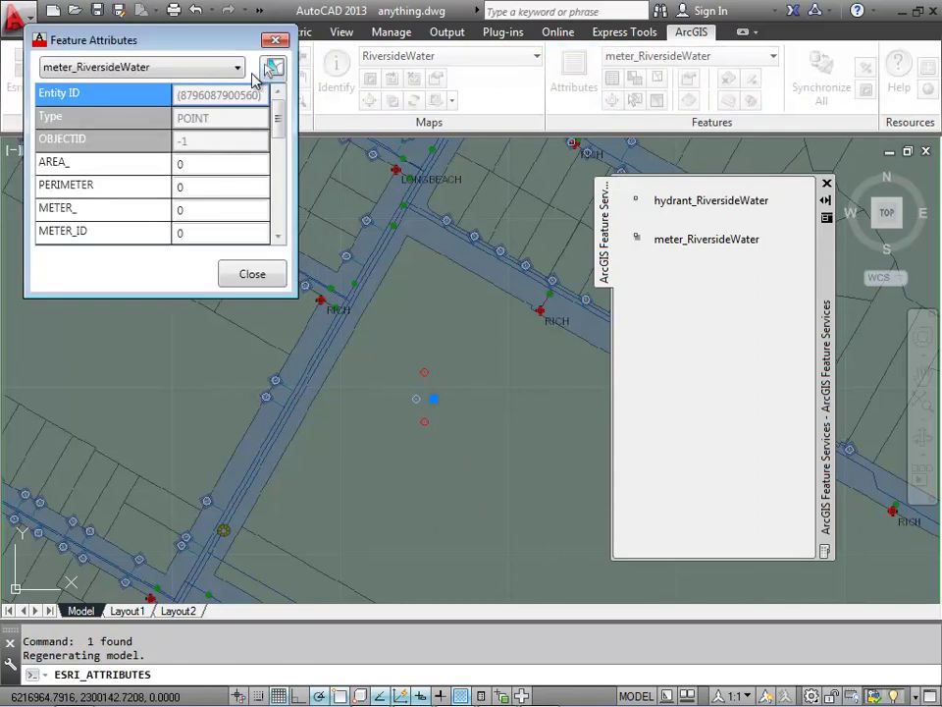
pyautogui.click(236, 70)
pyautogui.click(236, 70)
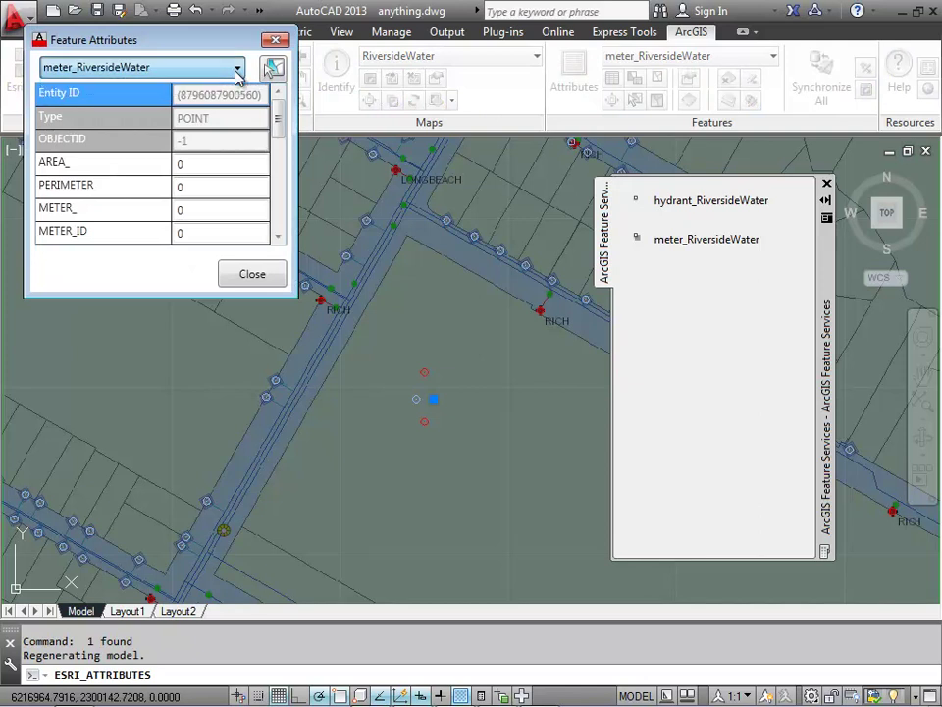
pyautogui.moveTo(279, 117); pyautogui.dragTo(280, 221)
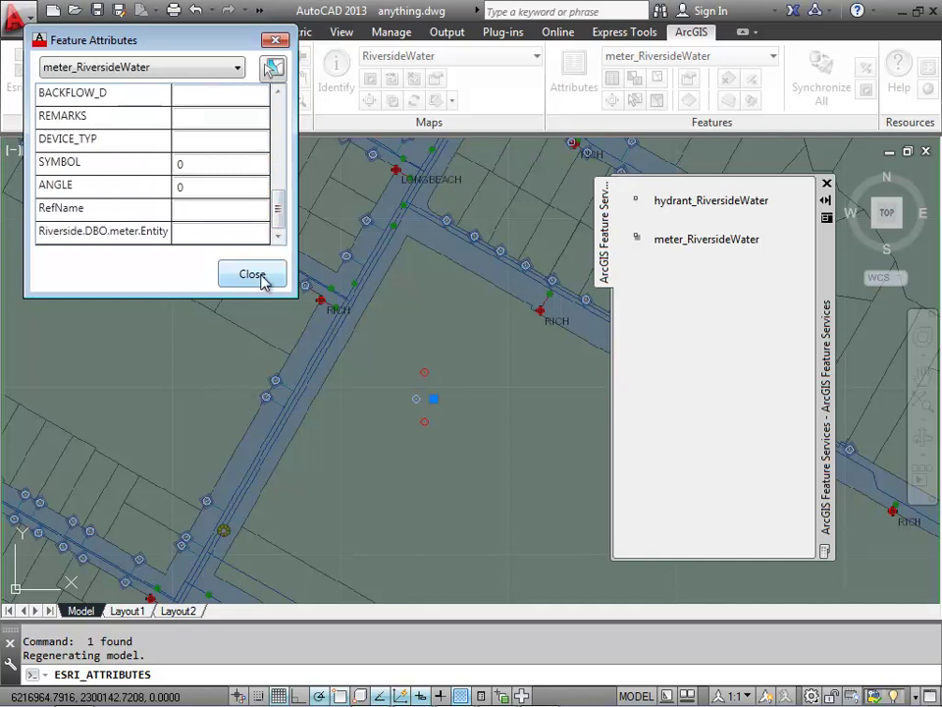
pyautogui.click(257, 276)
# Select the point above the meter points and review its hydrant attributes, all defaulting to 0.
pyautogui.click(428, 379)
pyautogui.press('Escape')
pyautogui.press('Escape')
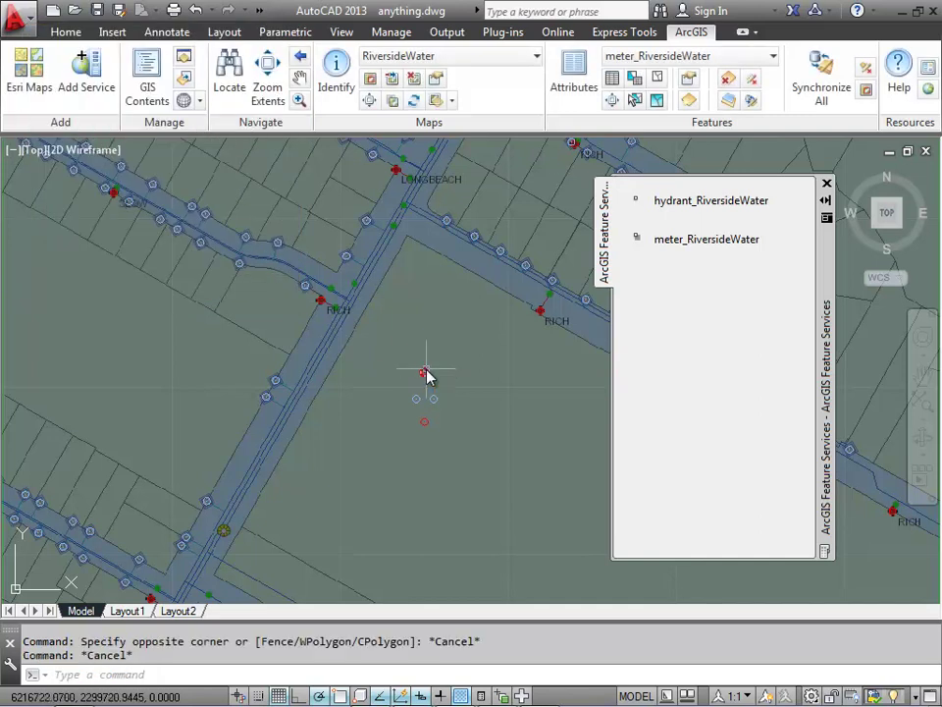
pyautogui.click(425, 374)
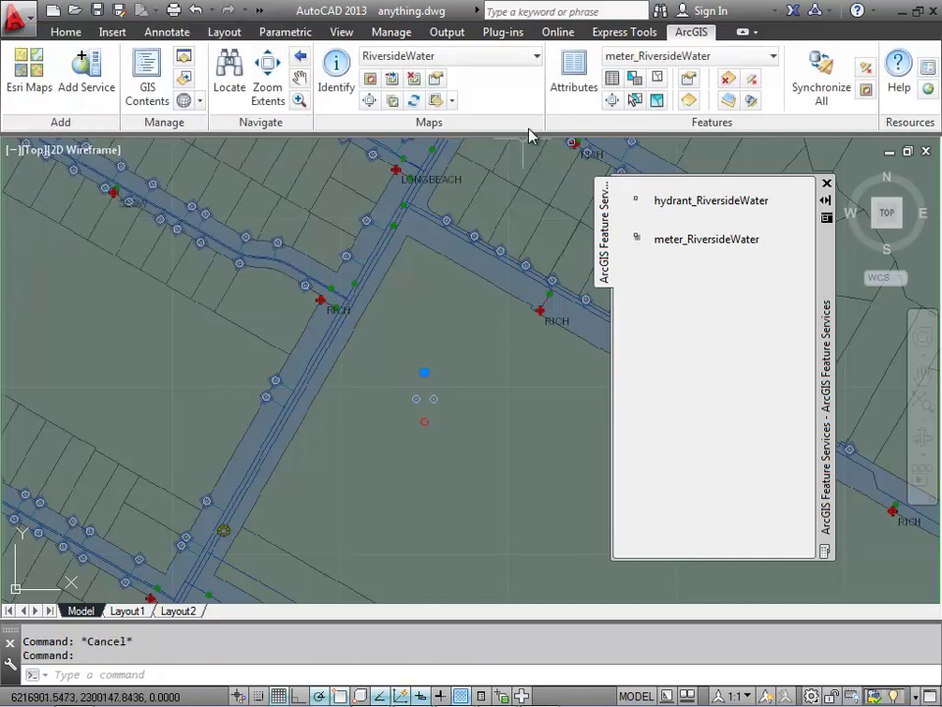
pyautogui.click(574, 85)
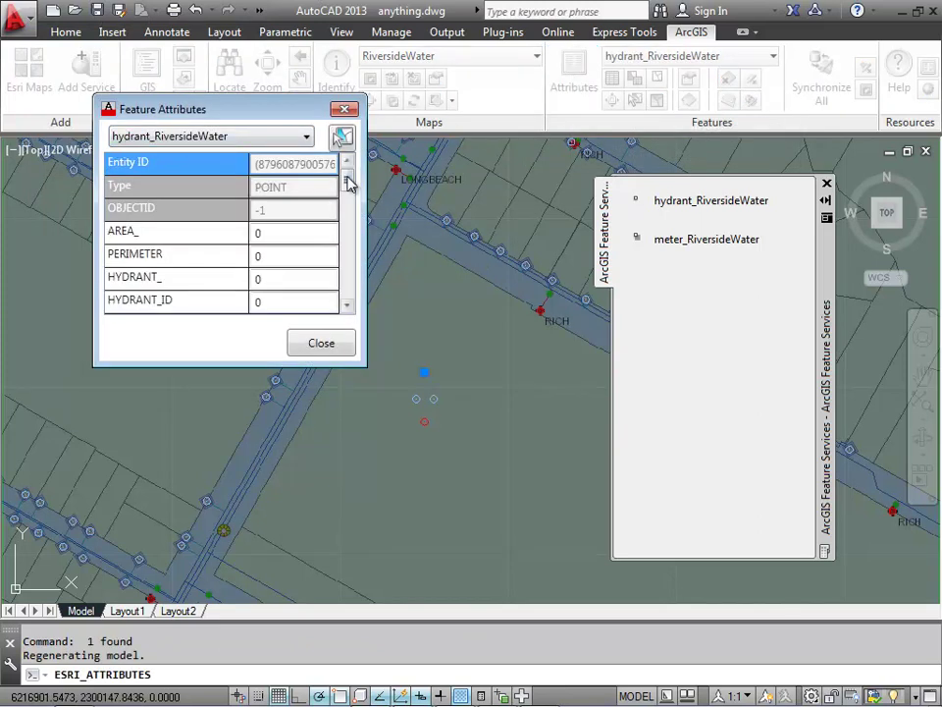
pyautogui.moveTo(348, 181); pyautogui.dragTo(349, 256)
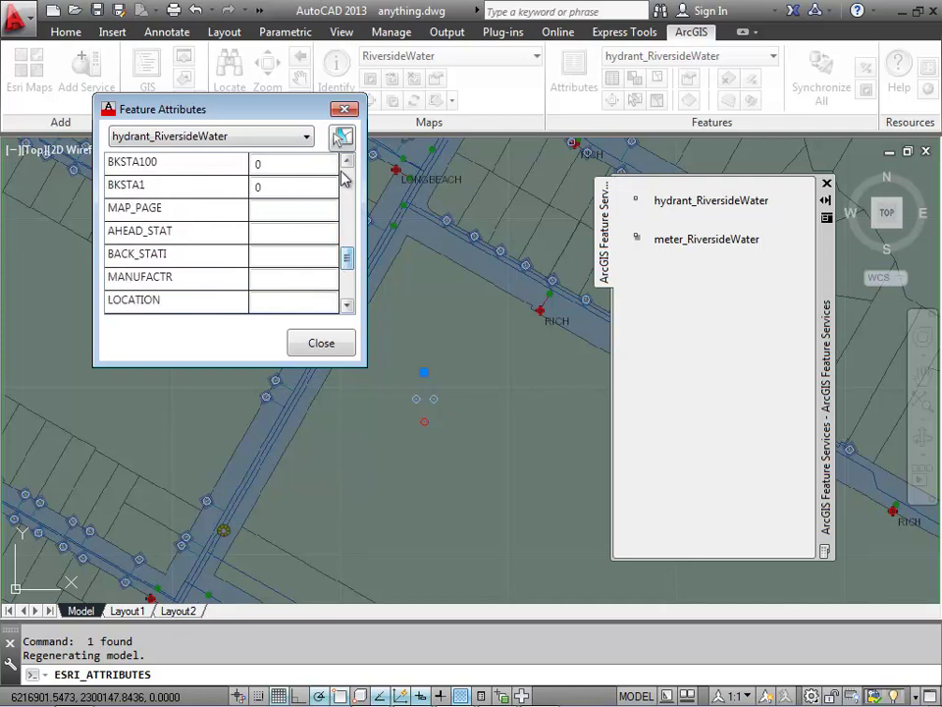
pyautogui.click(345, 109)
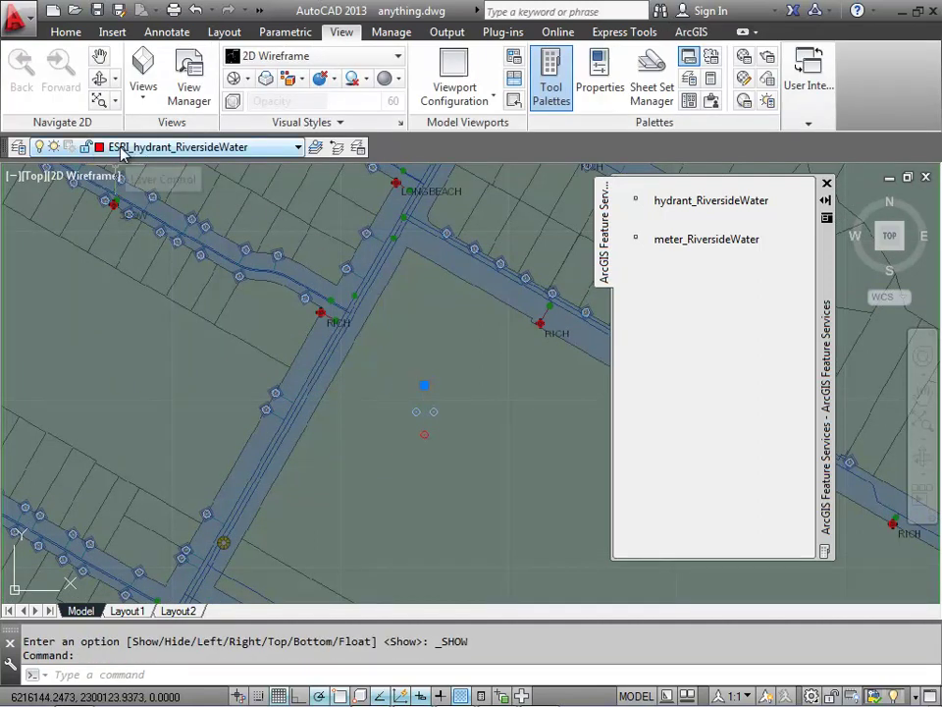
# Make ESRI_meter_RiversideWater the current layer and check a meter point's attributes.
pyautogui.click(298, 147)
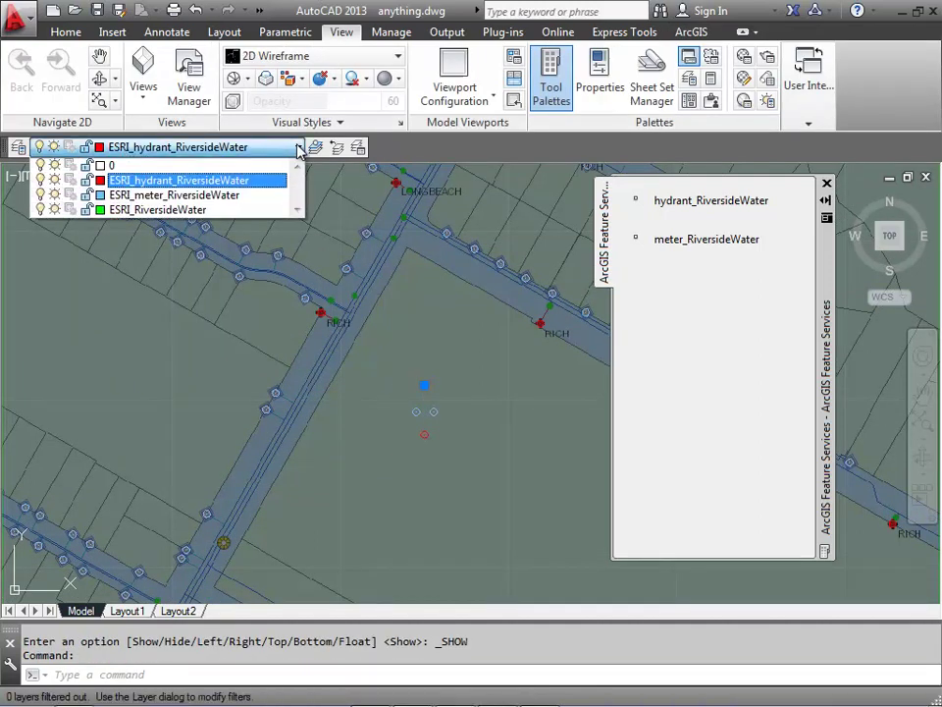
pyautogui.click(201, 195)
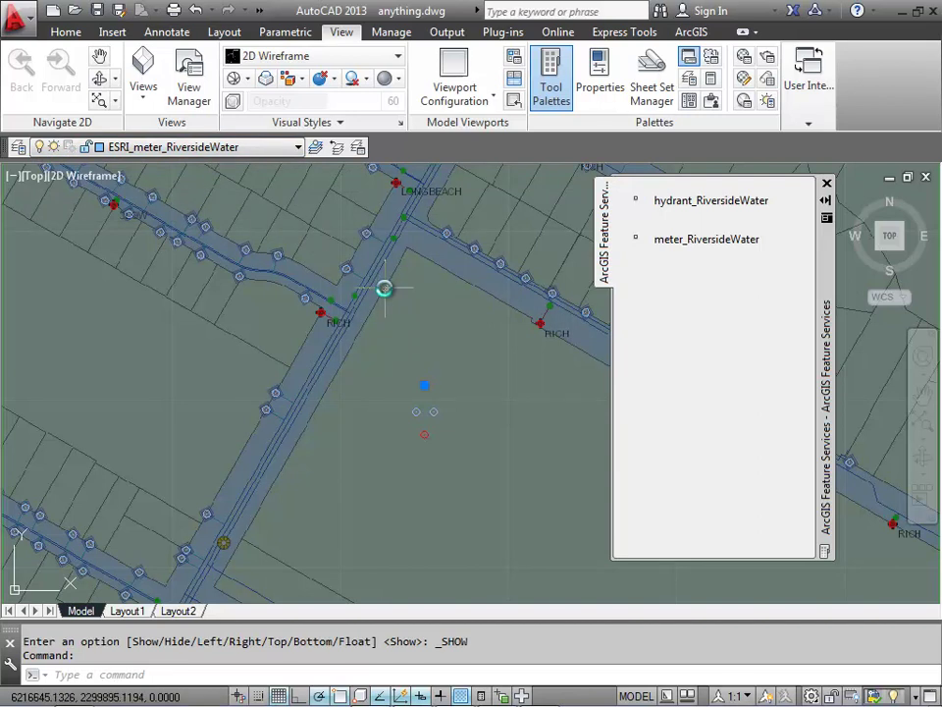
pyautogui.press('Escape')
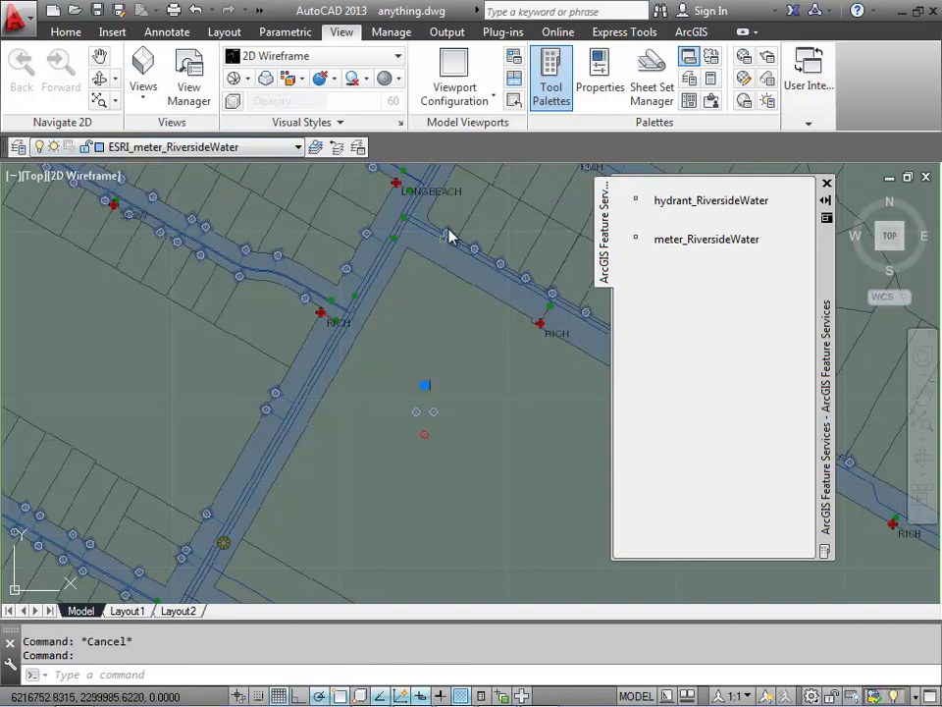
pyautogui.click(687, 32)
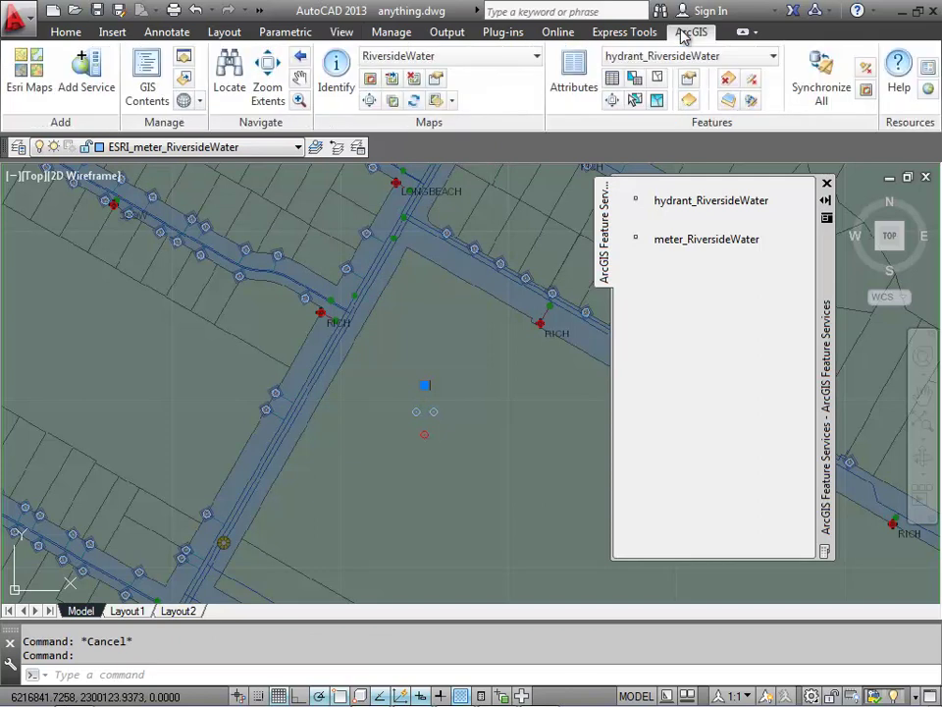
pyautogui.click(576, 90)
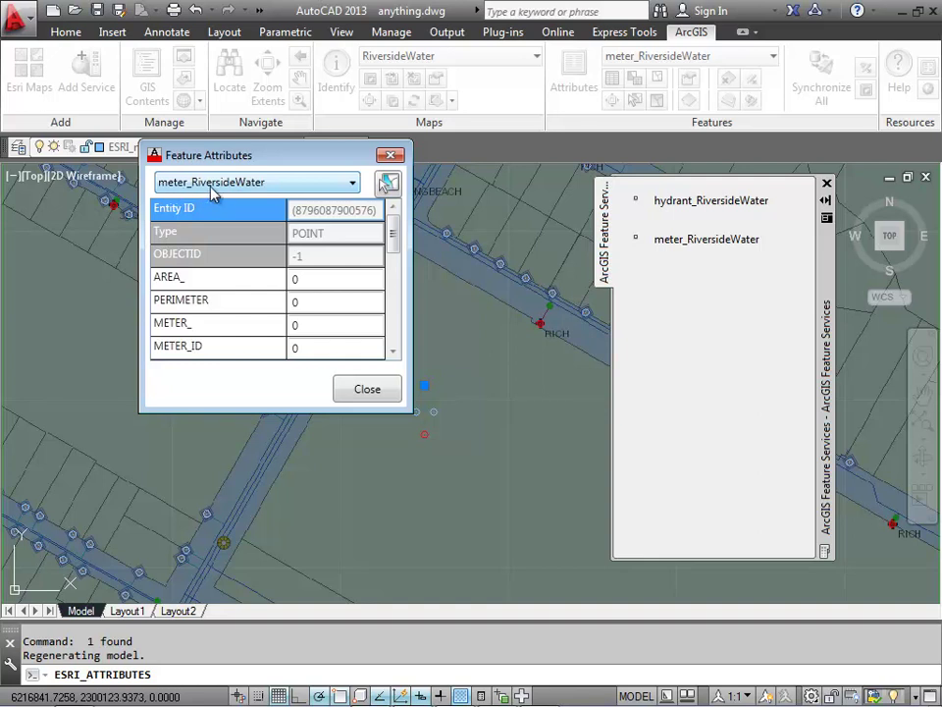
pyautogui.click(389, 155)
pyautogui.press('Escape')
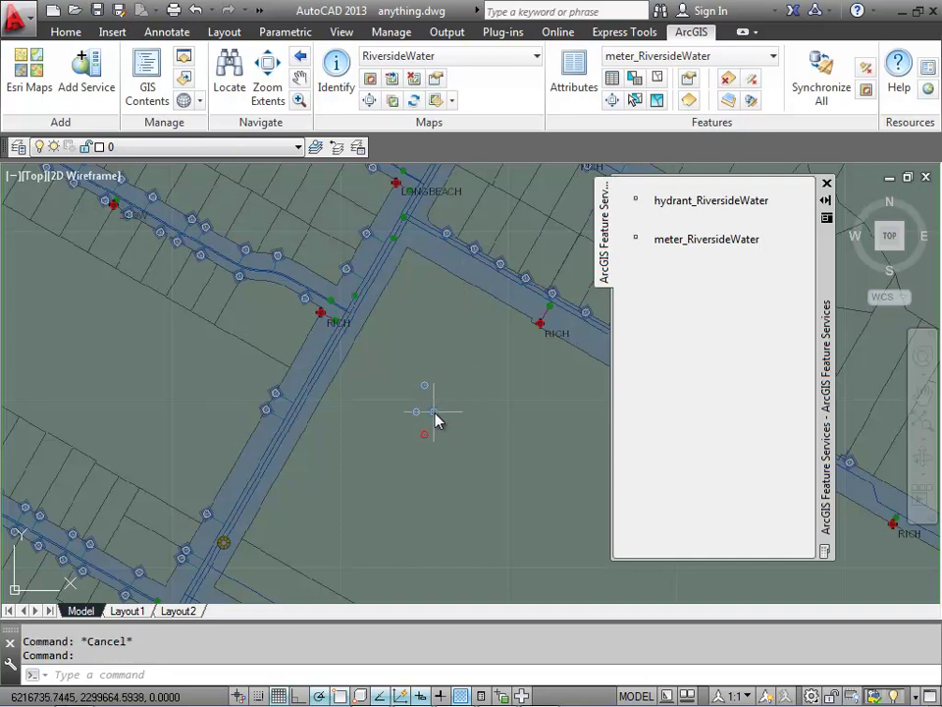
# Move the two side-by-side points to ESRI_hydrant_RiversideWater and confirm their hydrant attributes.
pyautogui.click(432, 413)
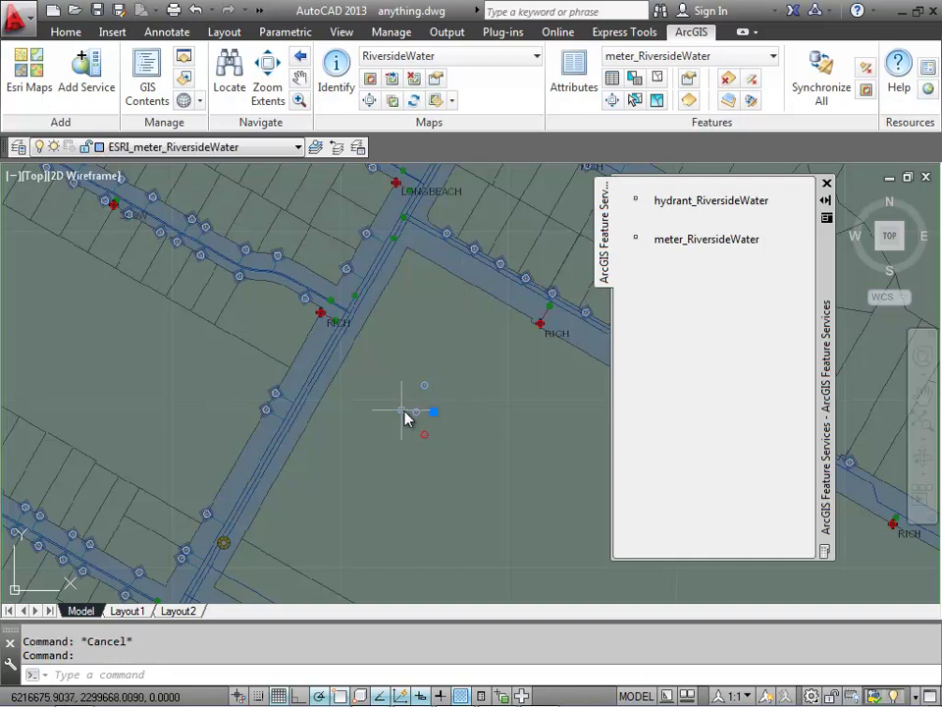
pyautogui.click(298, 148)
pyautogui.click(253, 184)
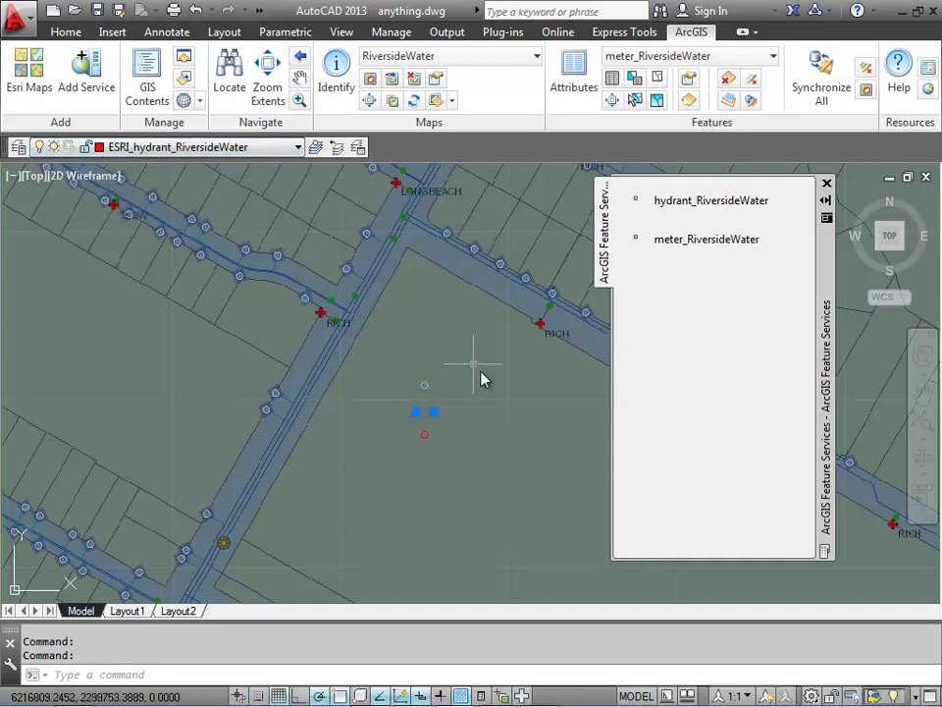
pyautogui.press('Escape')
pyautogui.click(435, 413)
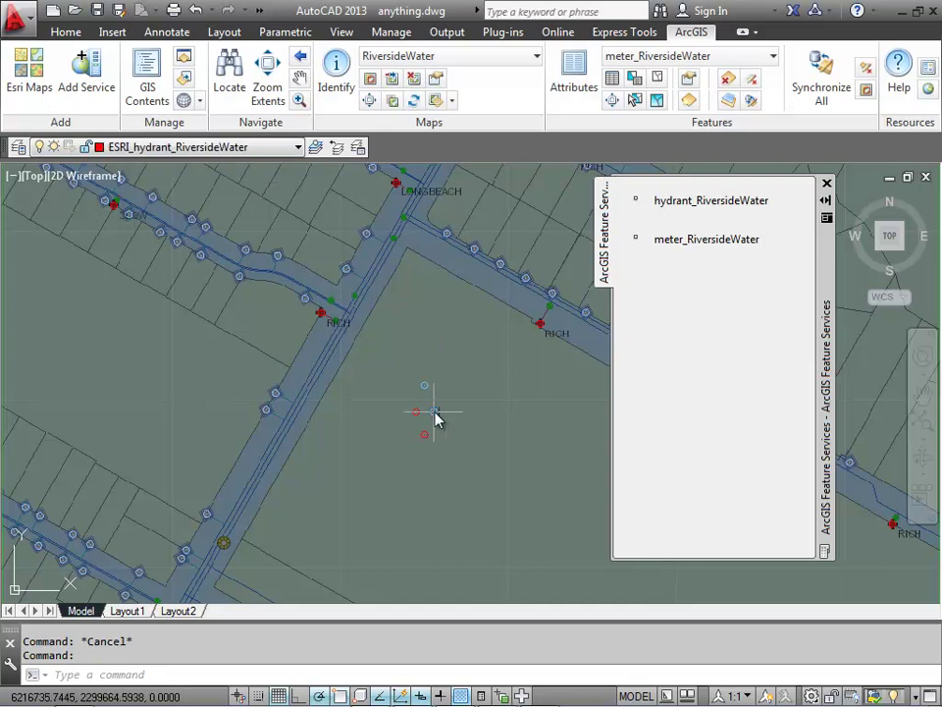
pyautogui.click(572, 78)
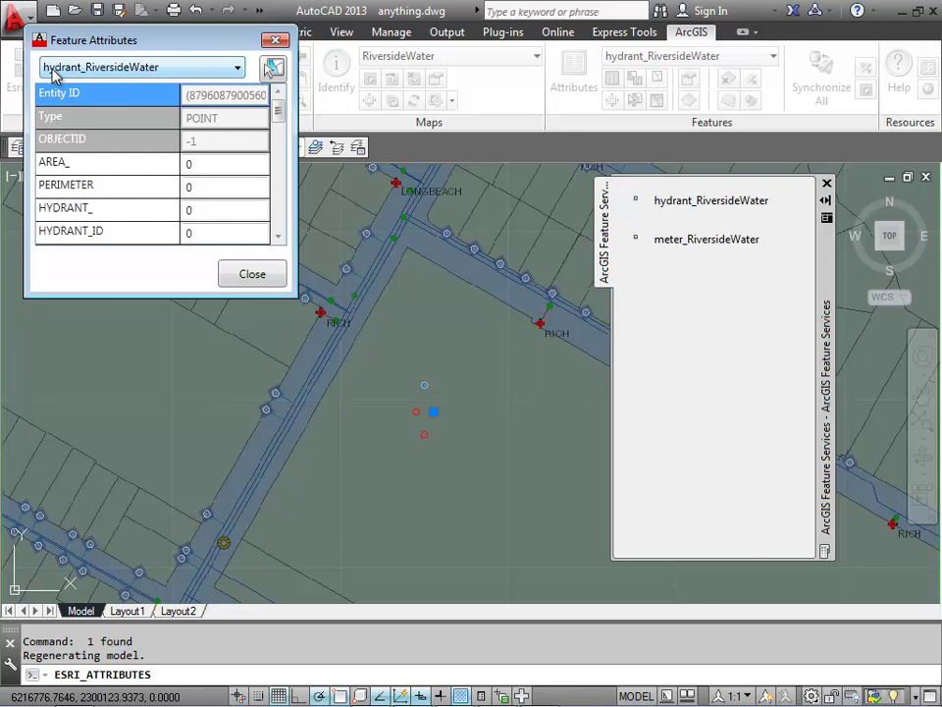
pyautogui.click(275, 39)
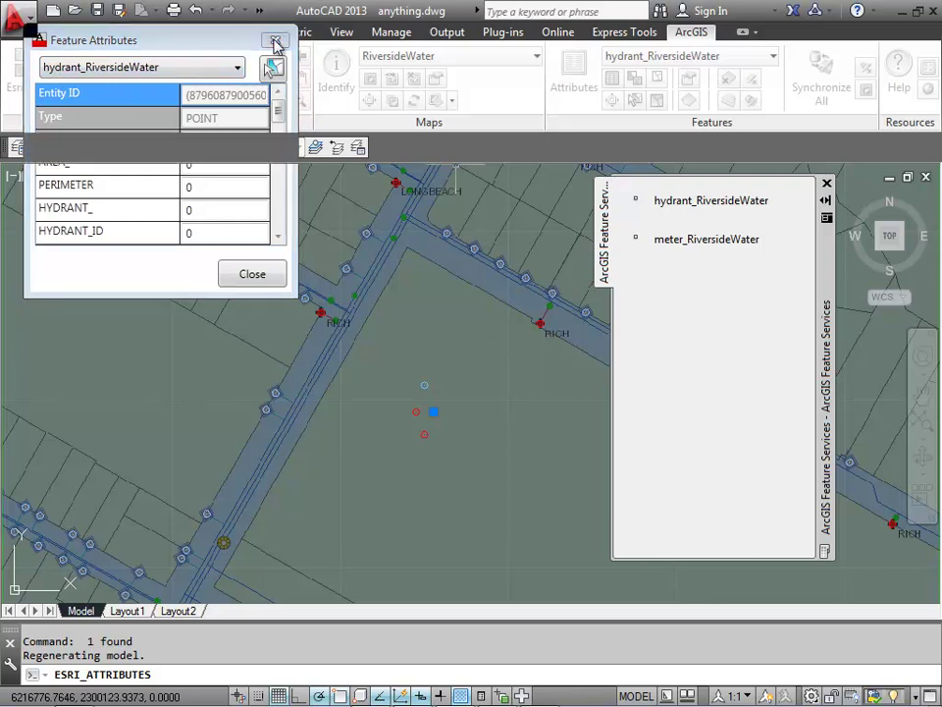
pyautogui.press('Escape')
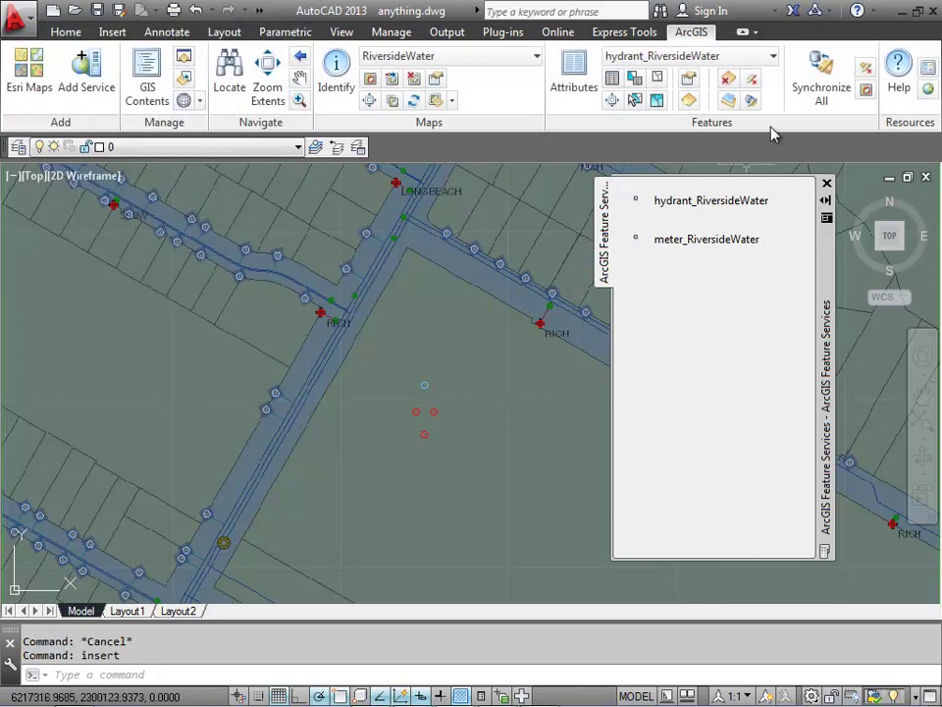
# Synchronize all edits, uploading 3 new hydrants and 1 meter, and acknowledge both results.
pyautogui.click(825, 89)
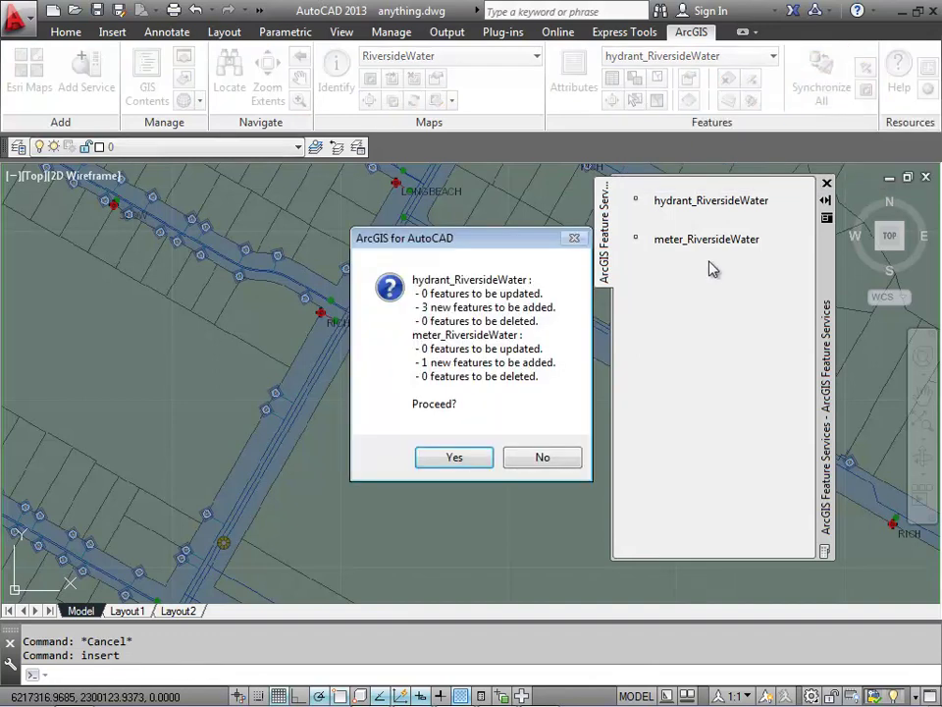
pyautogui.moveTo(496, 250); pyautogui.dragTo(263, 270)
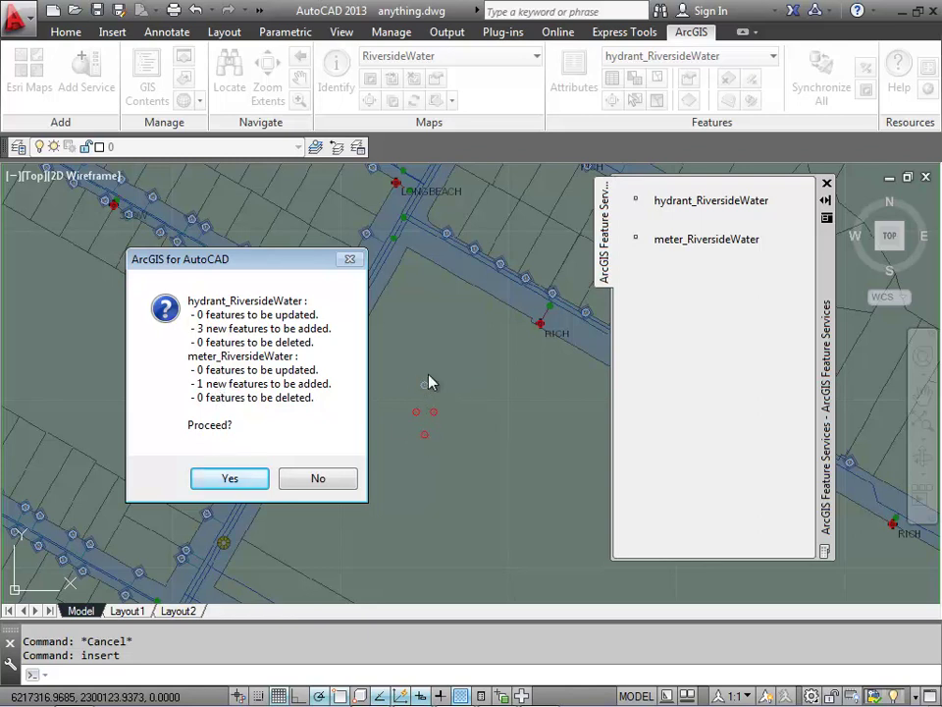
pyautogui.click(232, 479)
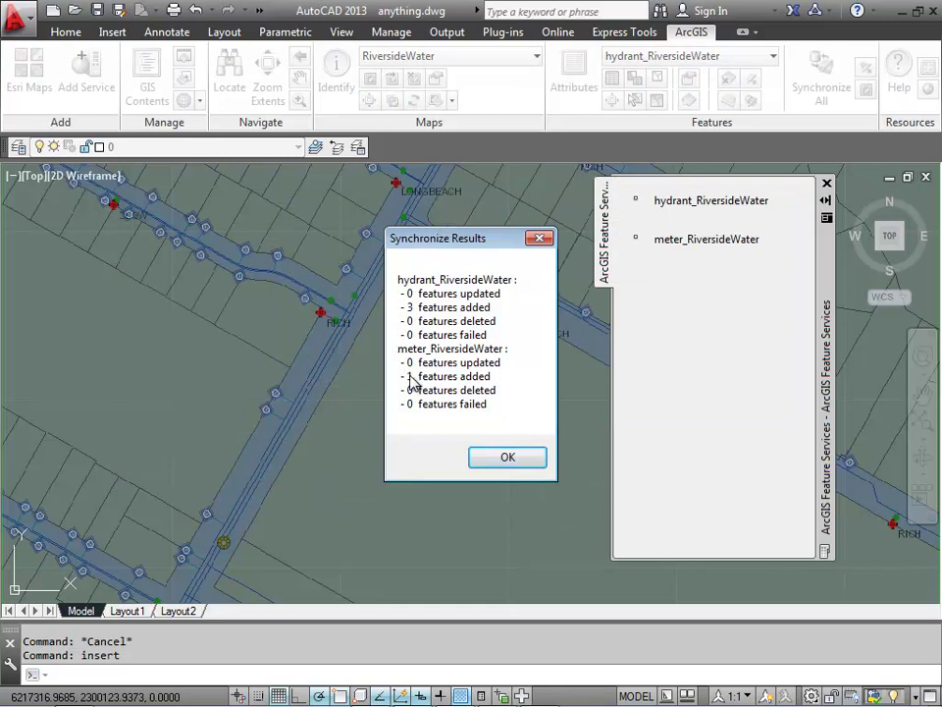
pyautogui.click(503, 461)
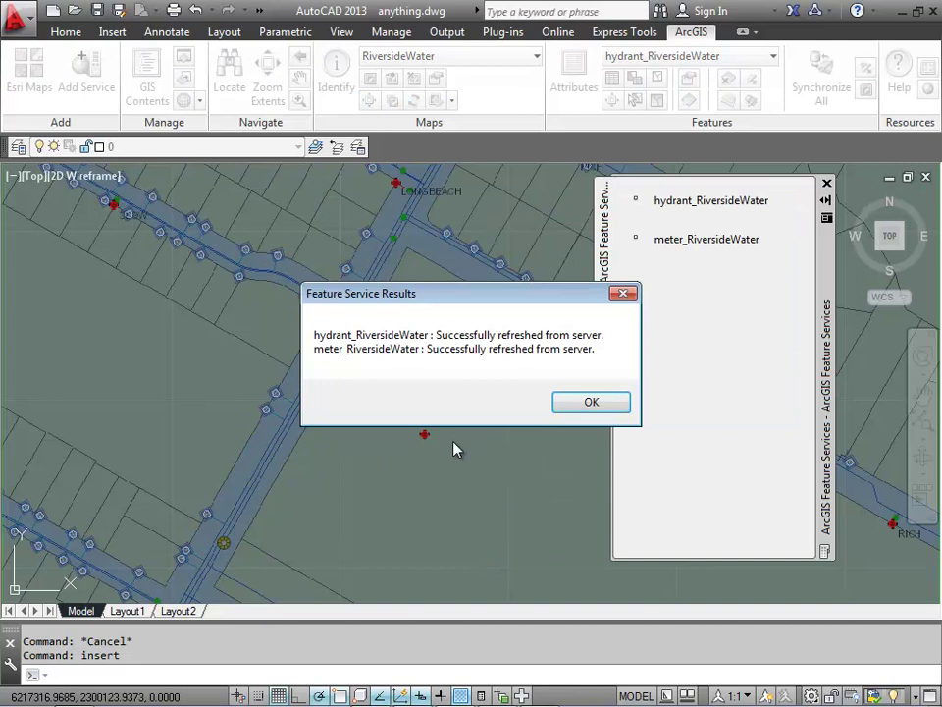
pyautogui.click(586, 404)
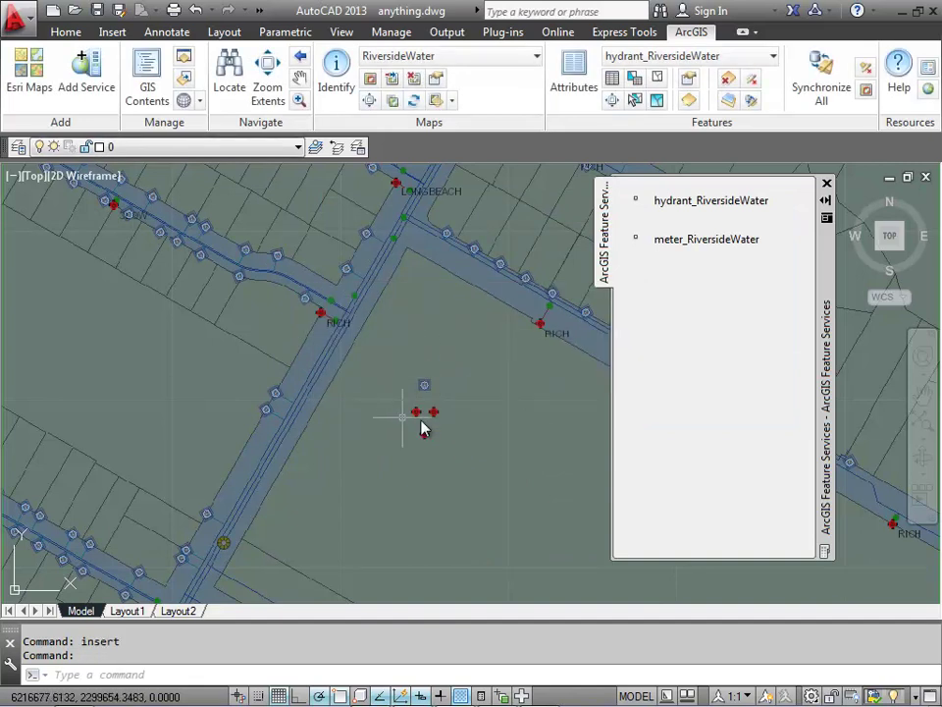
# Zoom in and move the left and right hydrant points onto the meter layer.
pyautogui.scroll(2, 424, 424)
pyautogui.scroll(4, 437, 424)
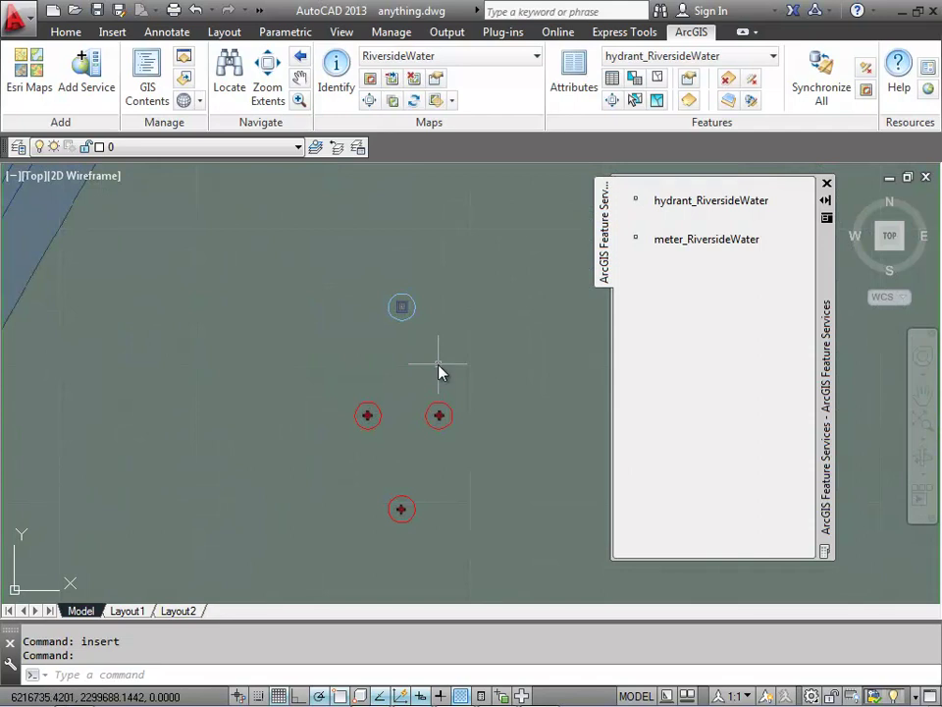
pyautogui.click(370, 416)
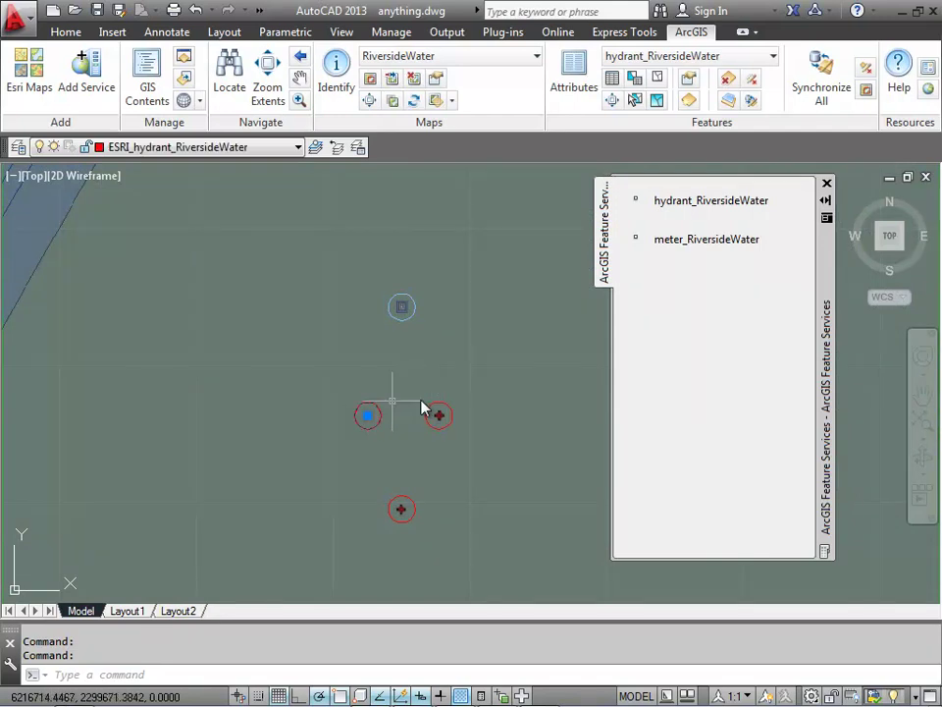
pyautogui.click(437, 413)
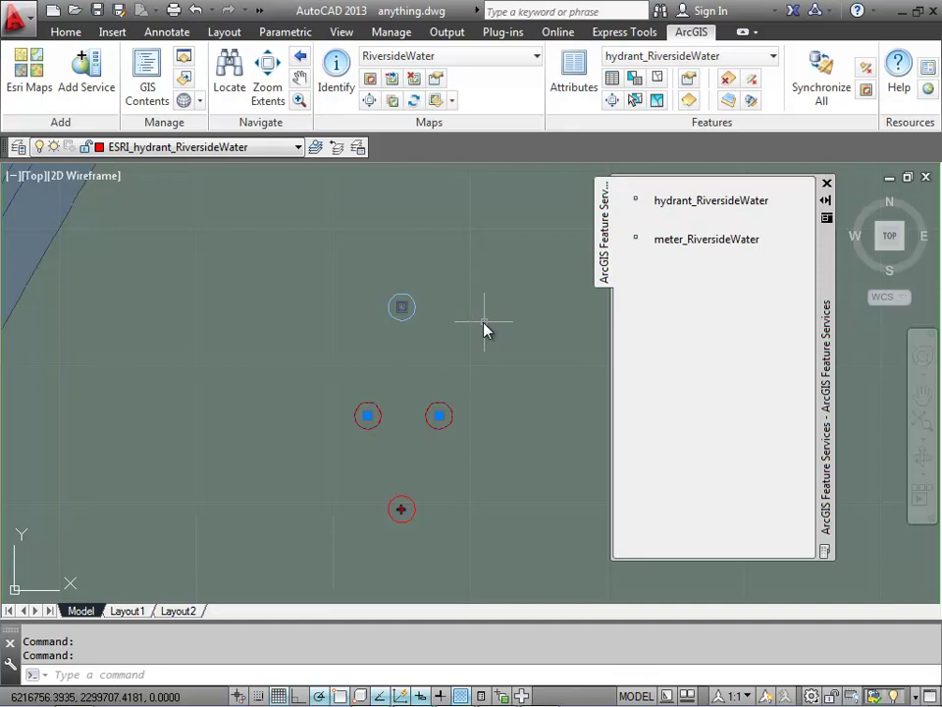
pyautogui.click(298, 147)
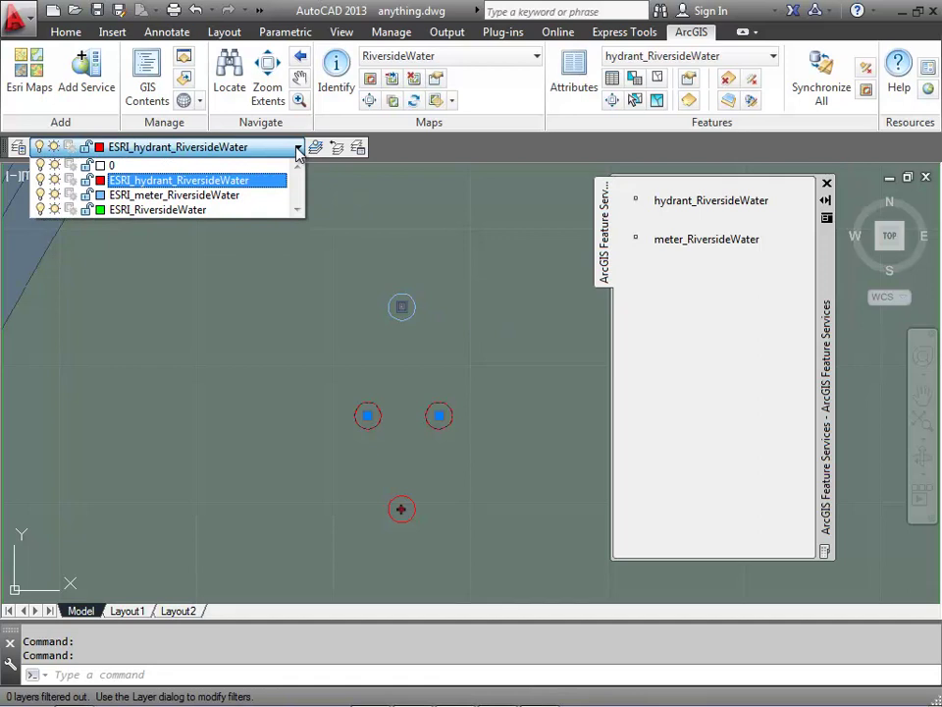
pyautogui.click(235, 195)
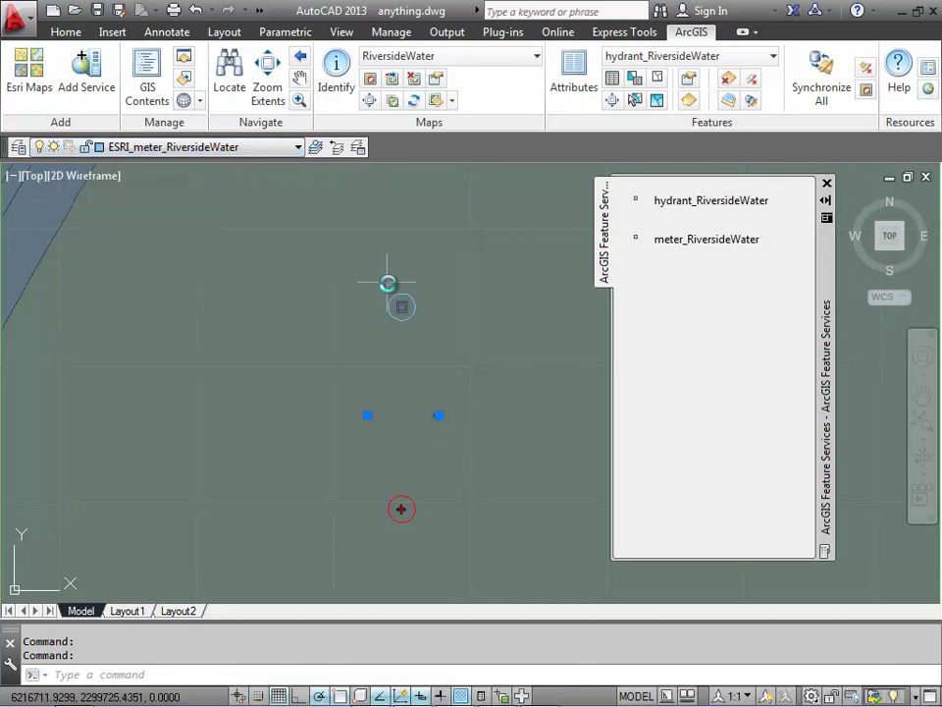
pyautogui.press('Escape')
# Adjust the zoom and run REGEN to redraw the drawing.
pyautogui.scroll(2, 435, 414)
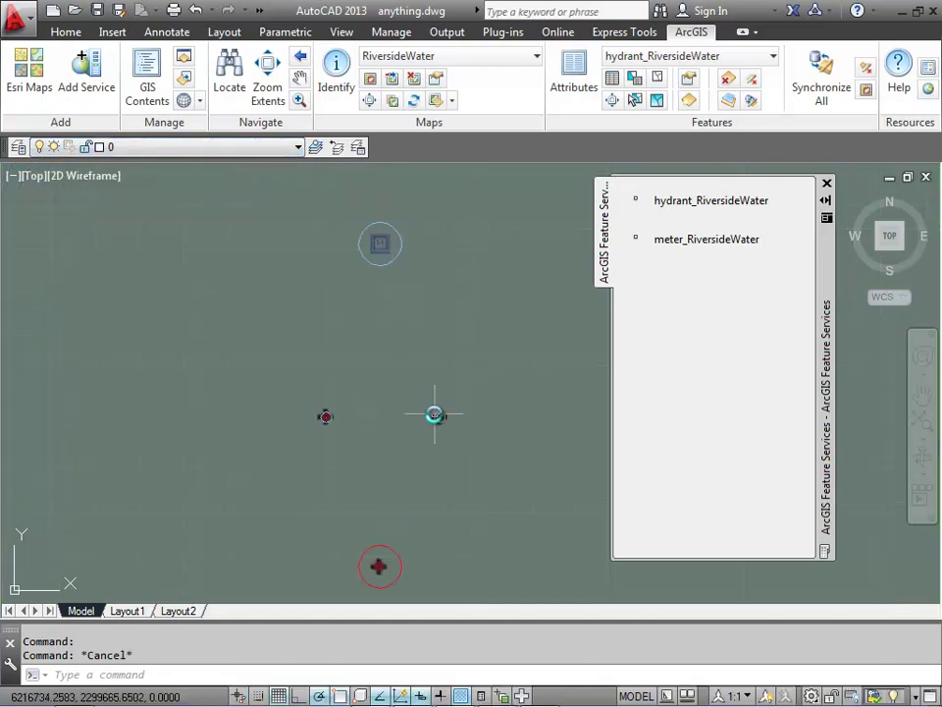
pyautogui.scroll(2, 435, 414)
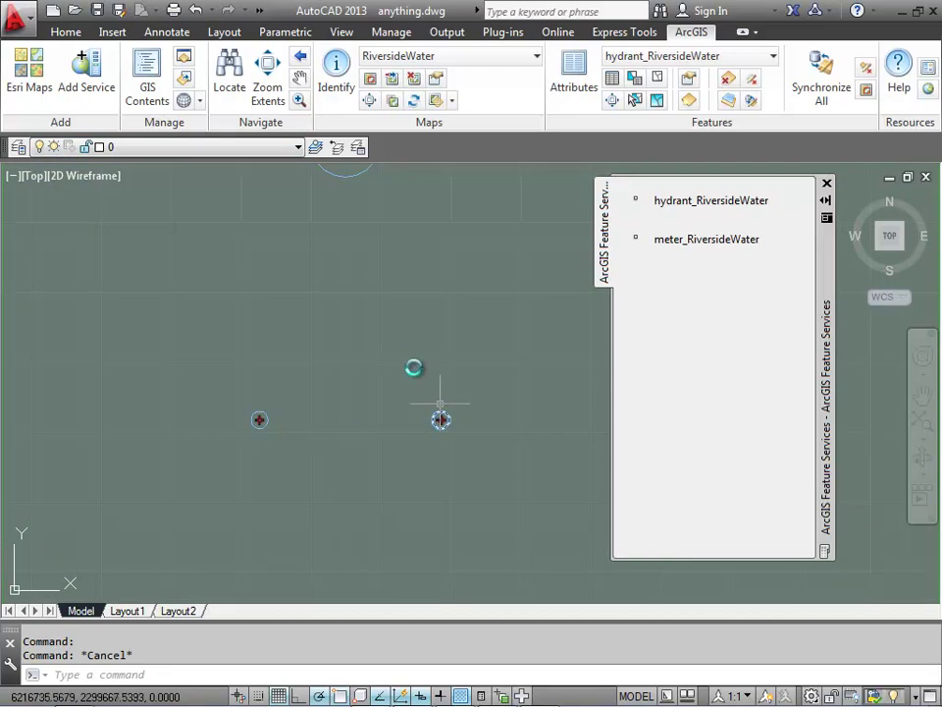
pyautogui.scroll(-2, 417, 344)
pyautogui.write('re')
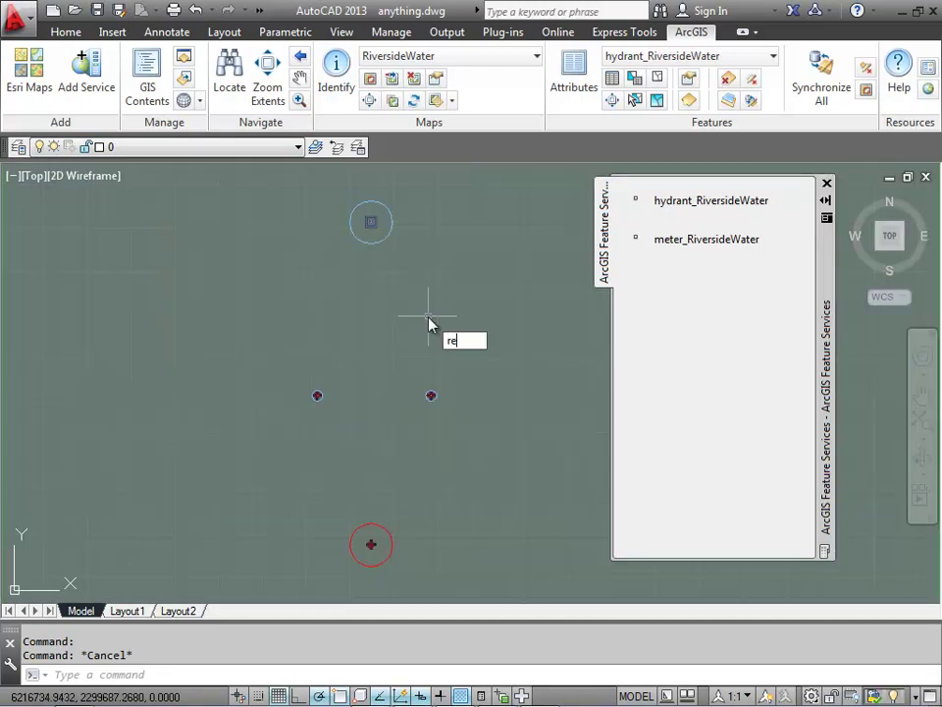
pyautogui.write('gen')
pyautogui.press('Return')
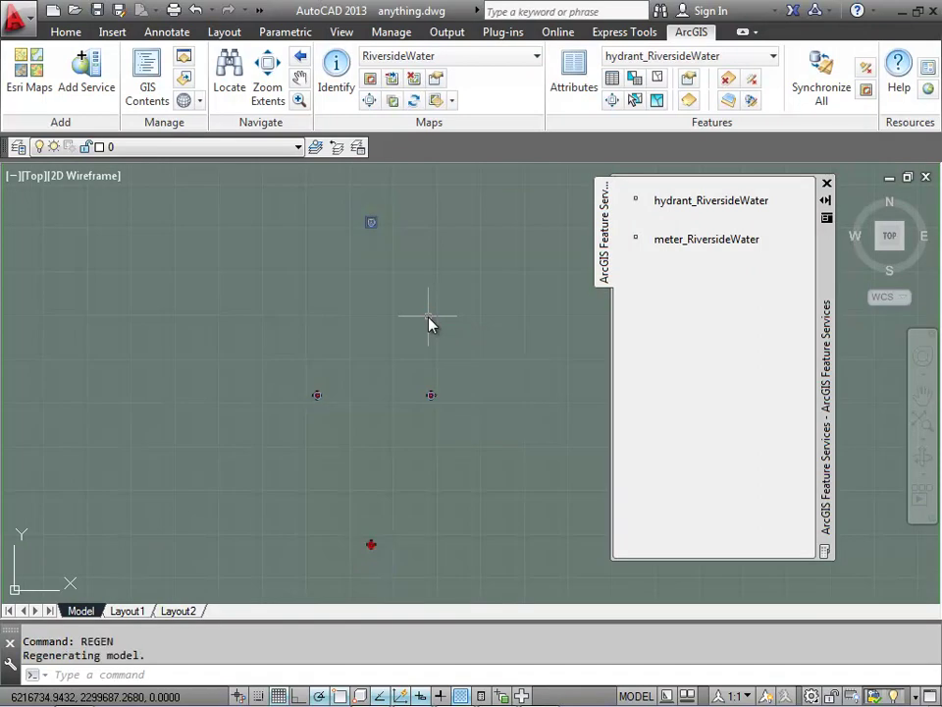
# Check the right-hand meter point's feature attributes, then clear the selection.
pyautogui.click(431, 395)
pyautogui.click(575, 71)
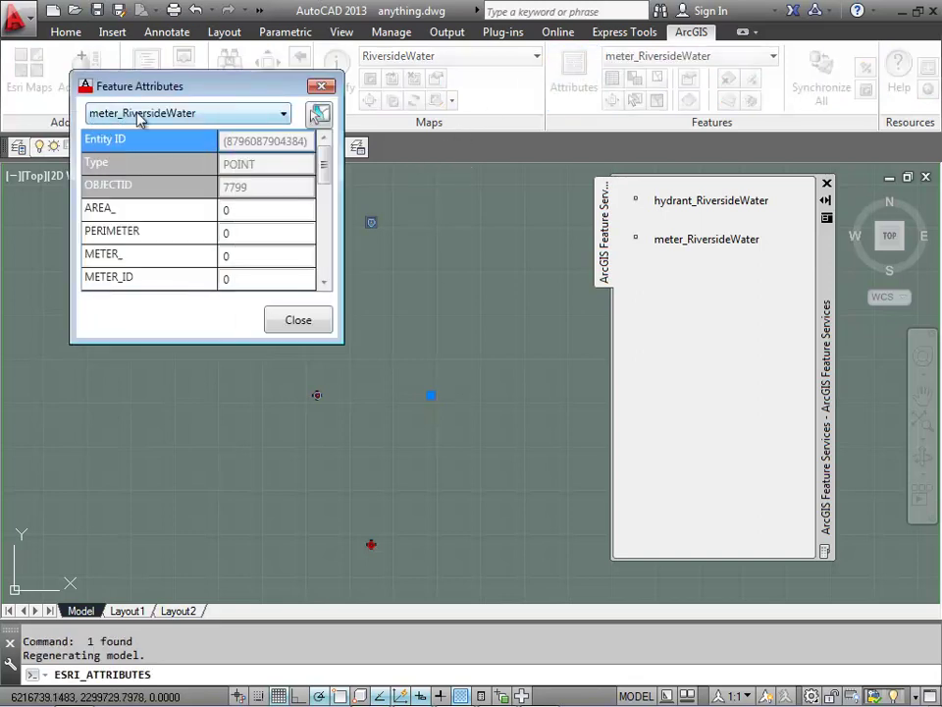
pyautogui.click(323, 88)
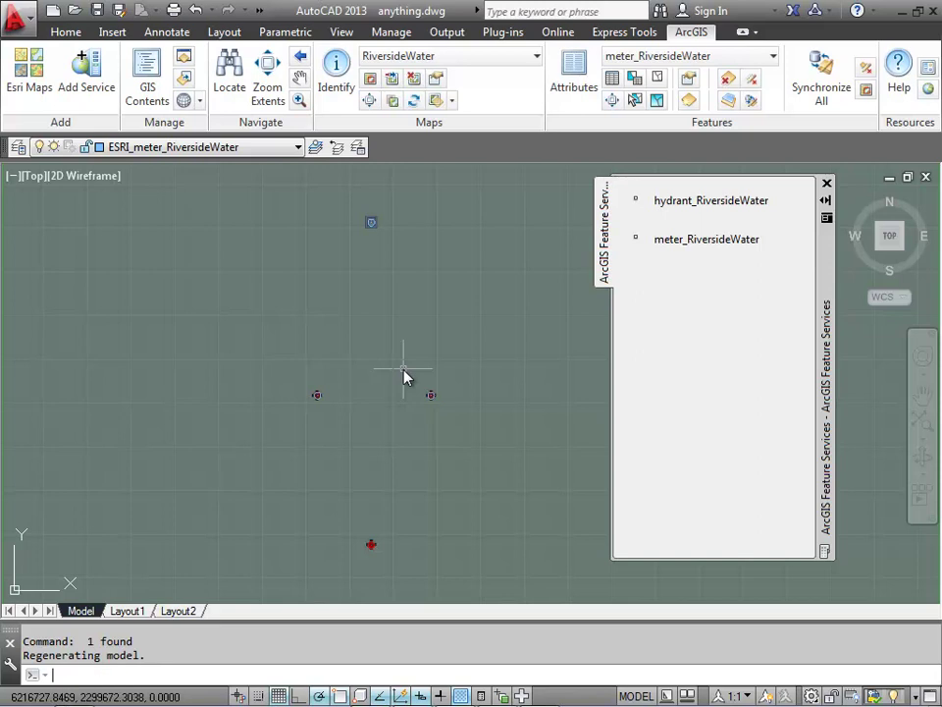
pyautogui.press('Escape')
# Delete the hydrant point near the bottom and bring up the synchronize summary.
pyautogui.moveTo(371, 548)
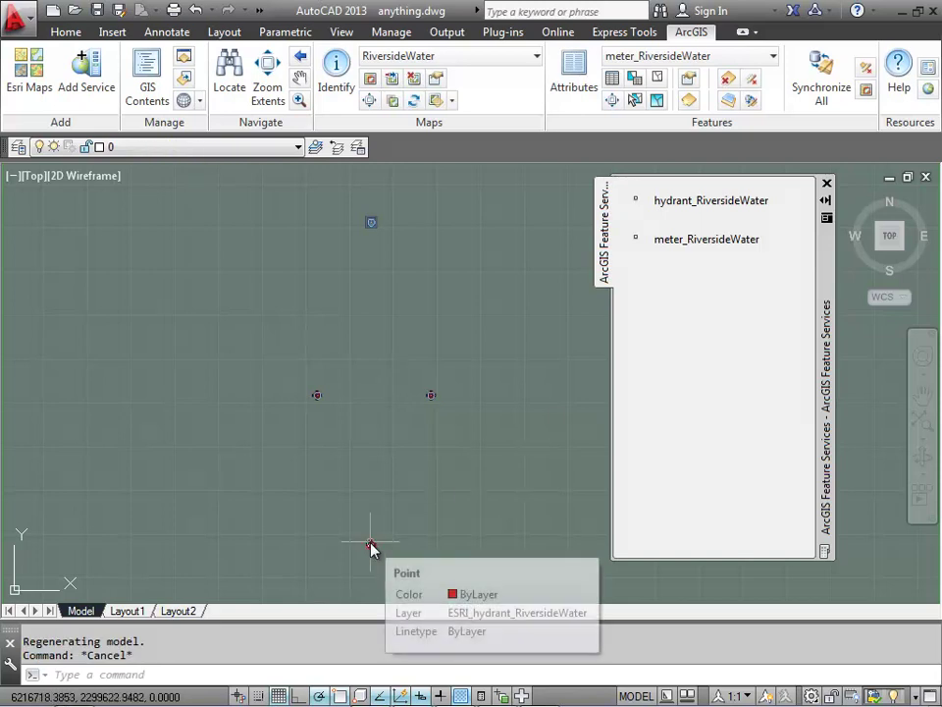
pyautogui.click(371, 547)
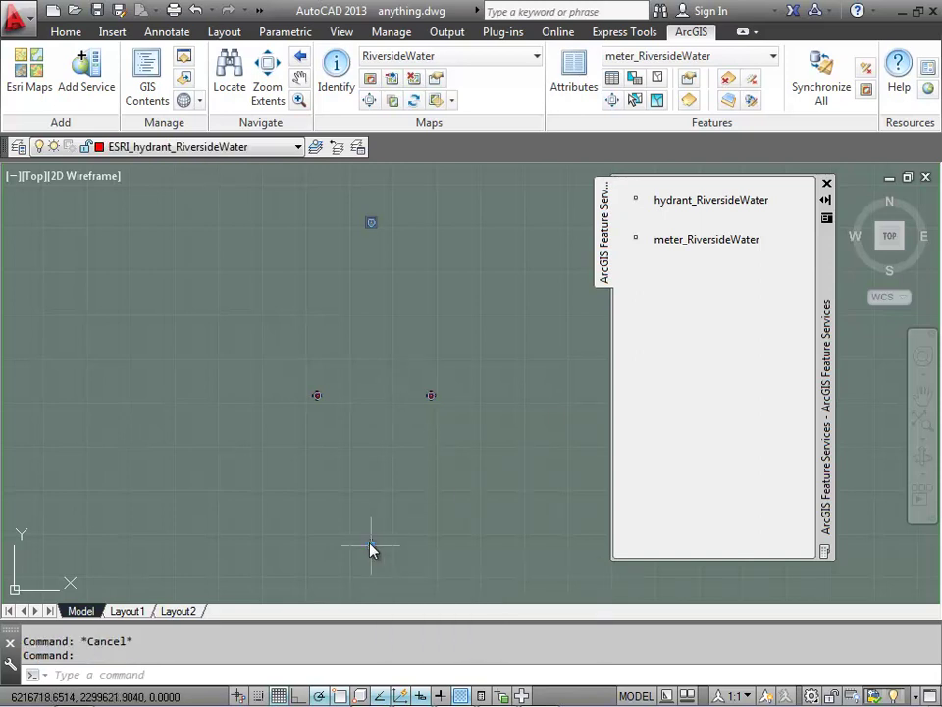
pyautogui.press('Delete')
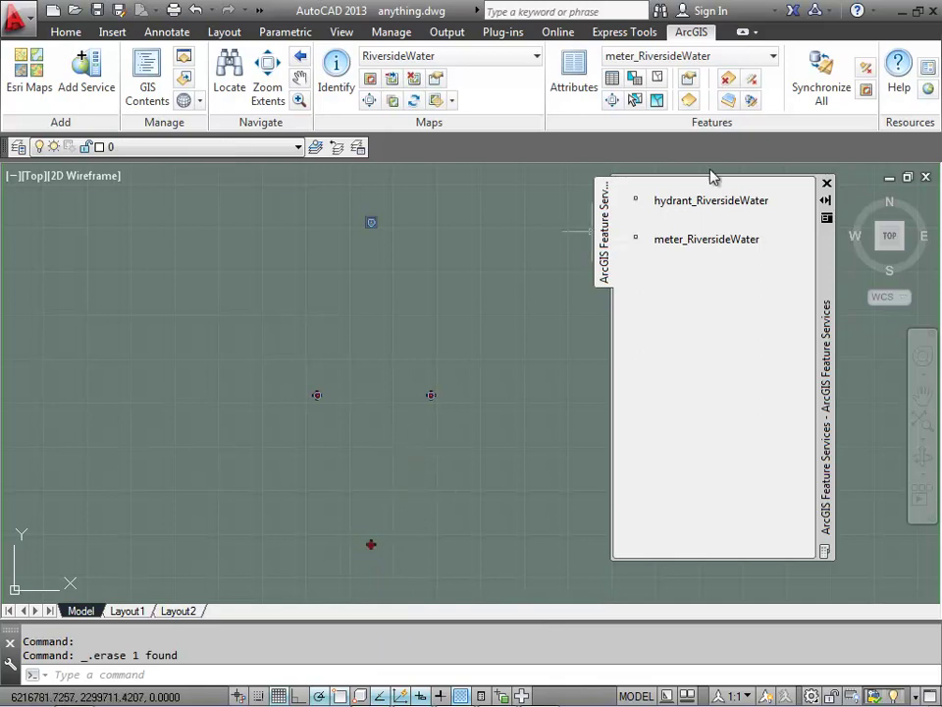
pyautogui.click(822, 99)
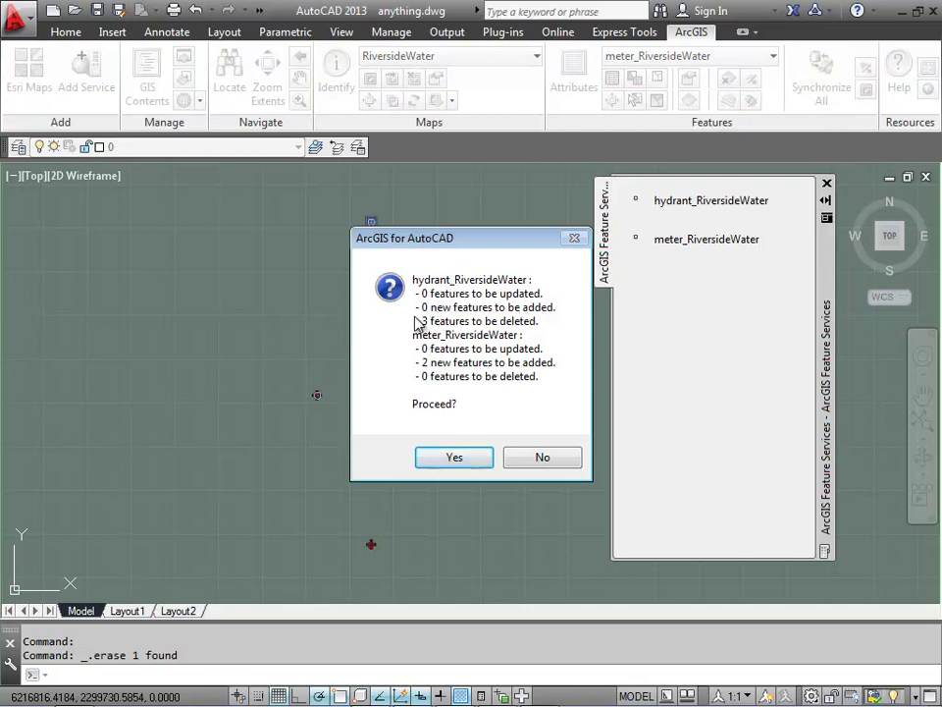
# Approve syncing 3 hydrant deletions and 2 new meters, and acknowledge the results.
pyautogui.moveTo(474, 243); pyautogui.dragTo(646, 207)
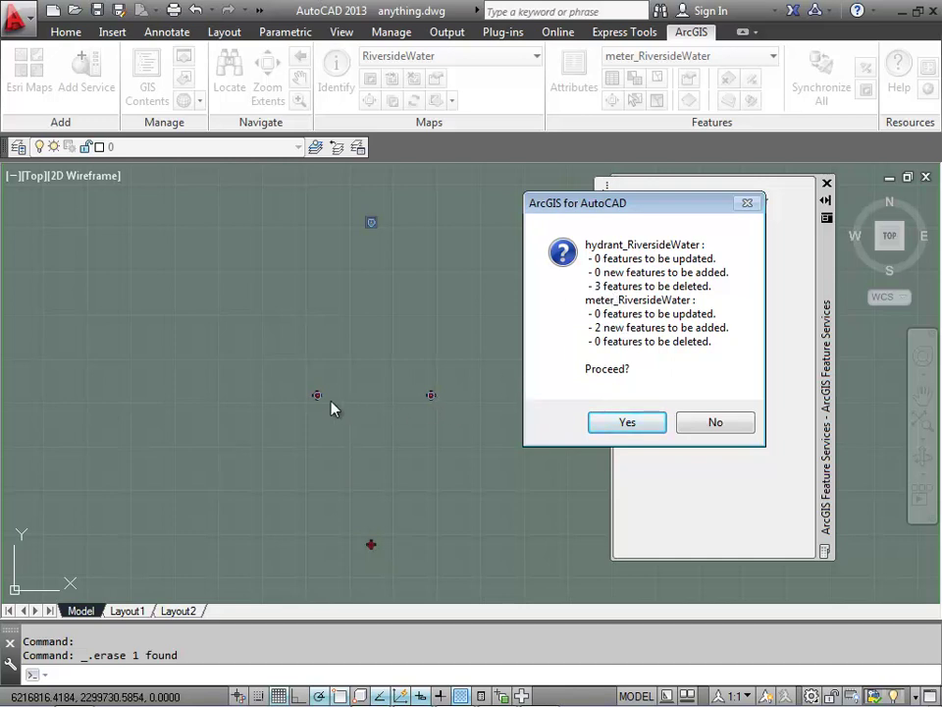
pyautogui.click(624, 422)
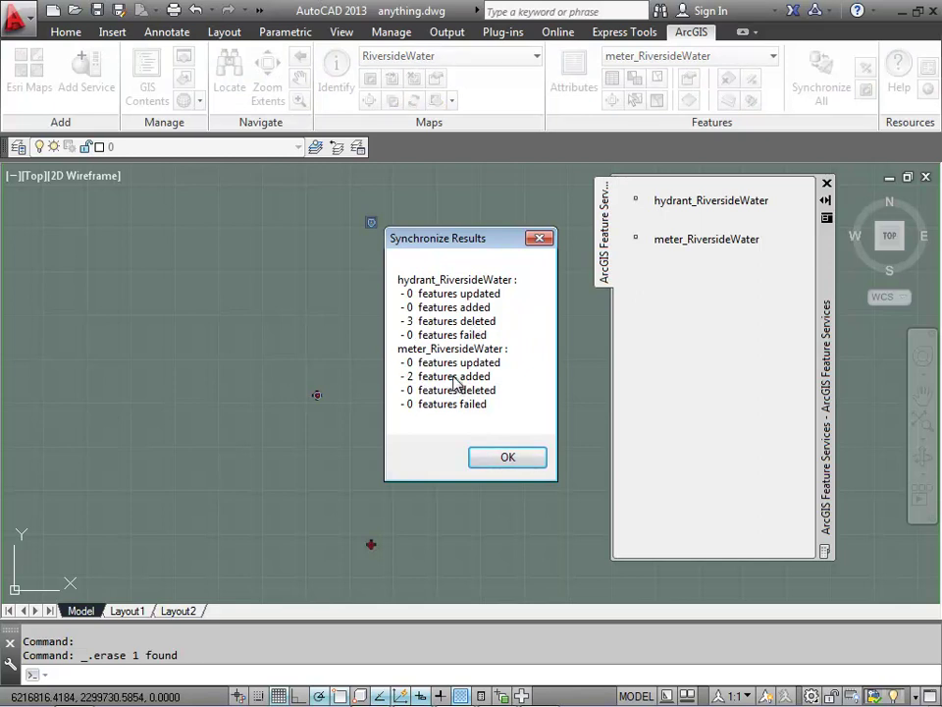
pyautogui.click(513, 460)
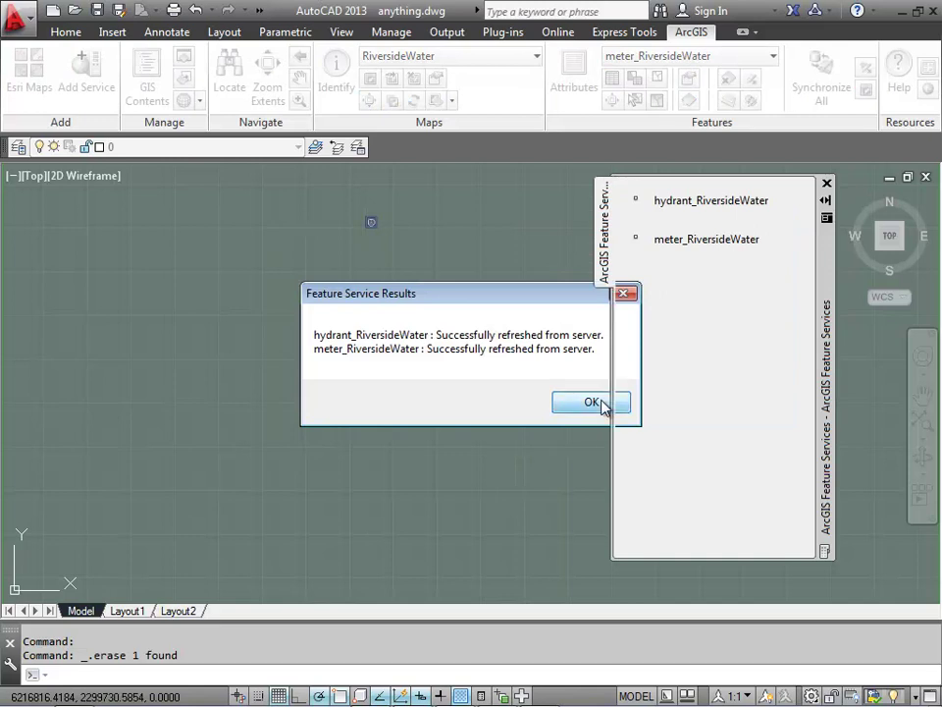
# Add RiversideWater's Water Structures layer from the truth server, bounded to the current view.
pyautogui.click(596, 404)
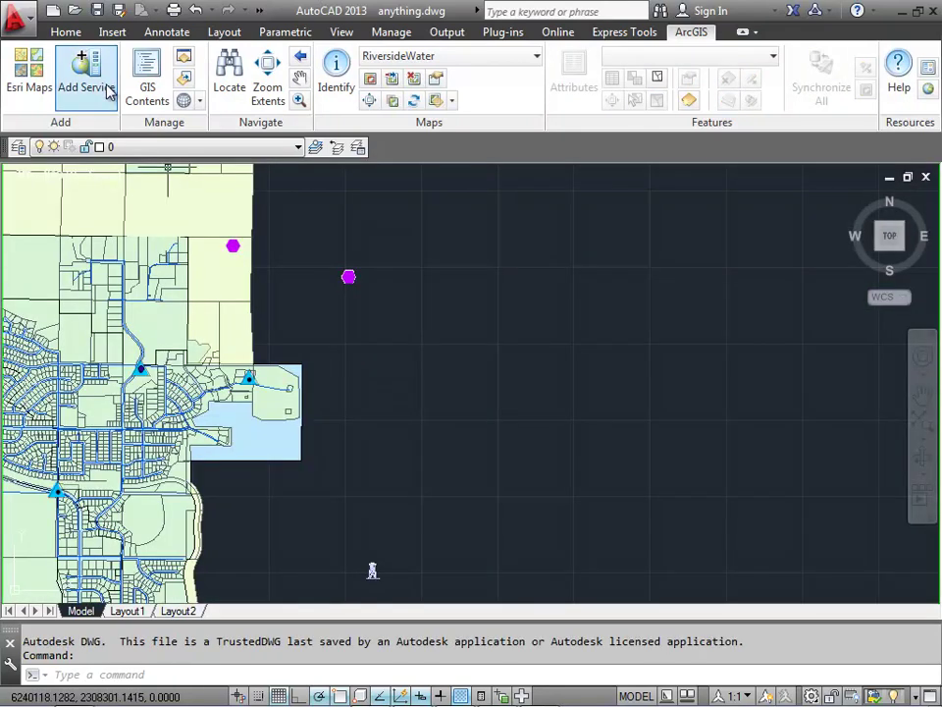
pyautogui.click(108, 91)
pyautogui.click(116, 385)
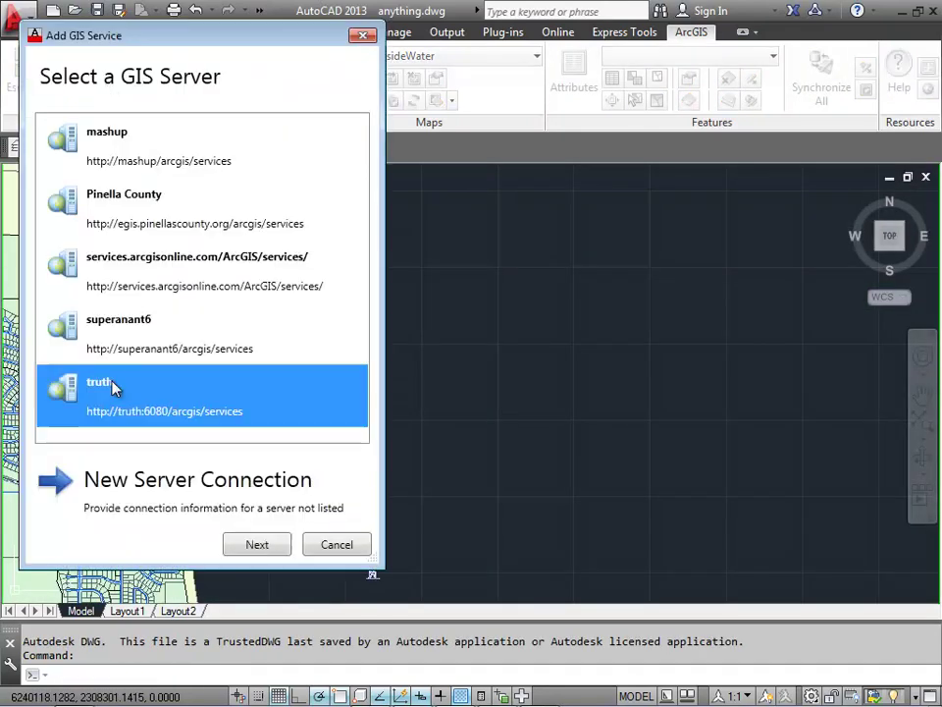
pyautogui.click(277, 552)
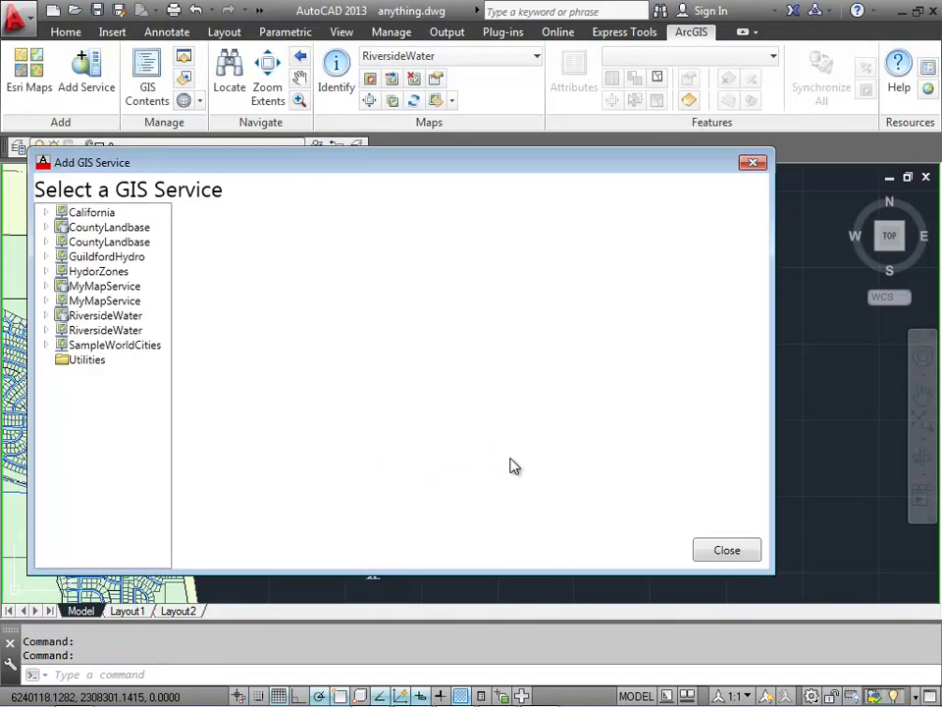
pyautogui.click(47, 316)
pyautogui.click(85, 331)
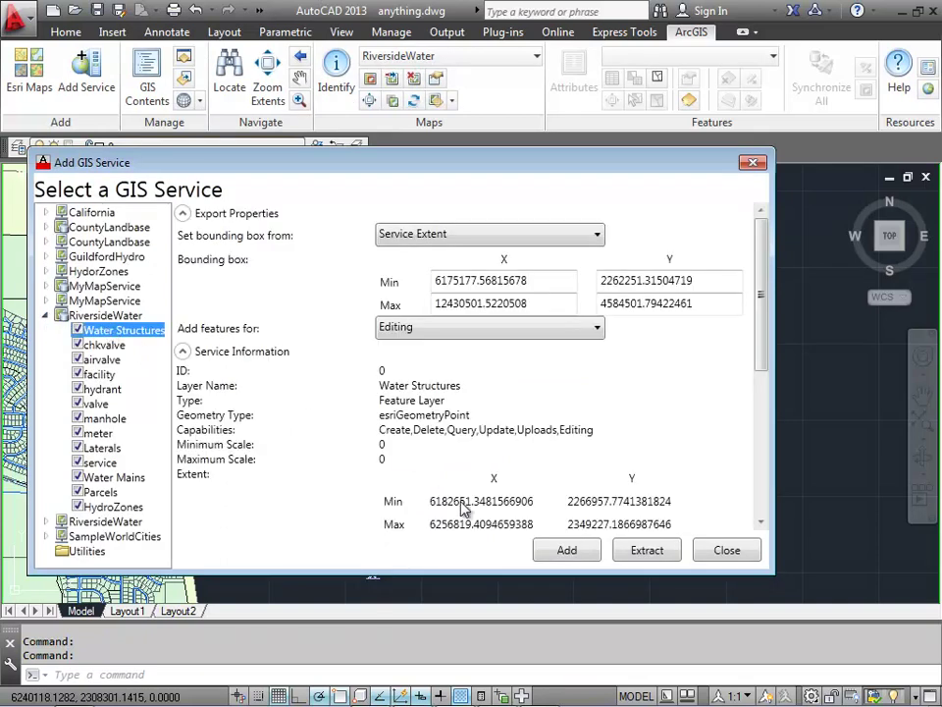
pyautogui.click(574, 234)
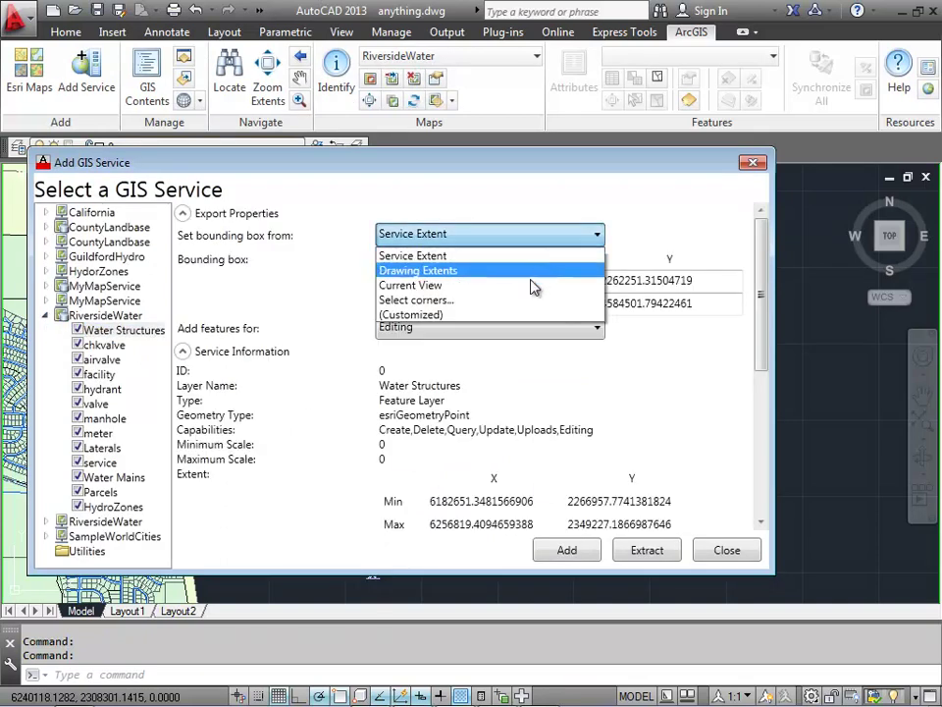
pyautogui.click(530, 287)
pyautogui.click(568, 551)
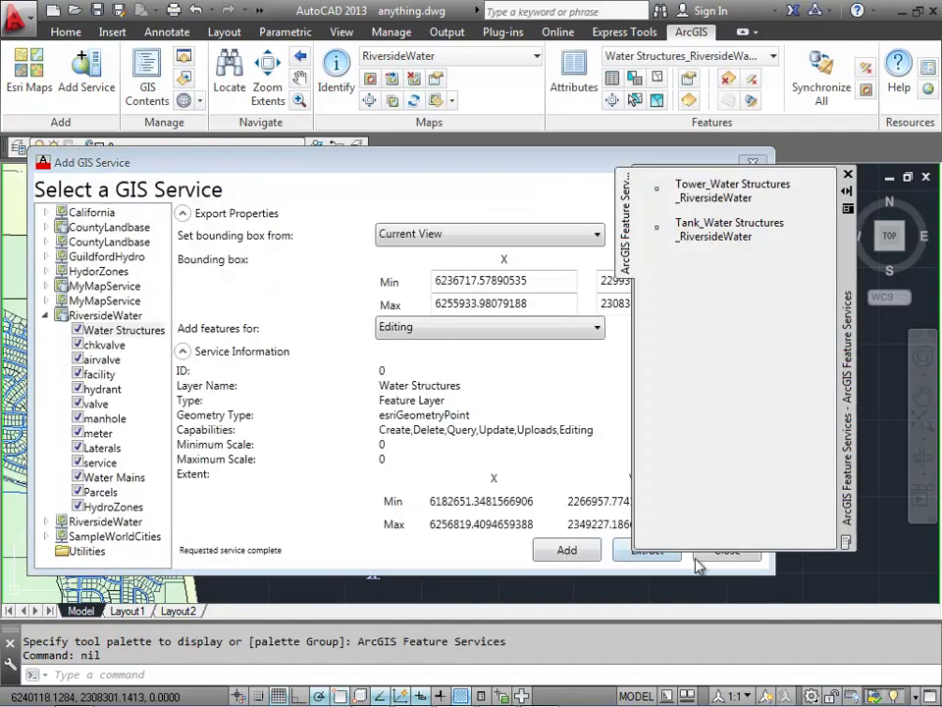
pyautogui.click(726, 551)
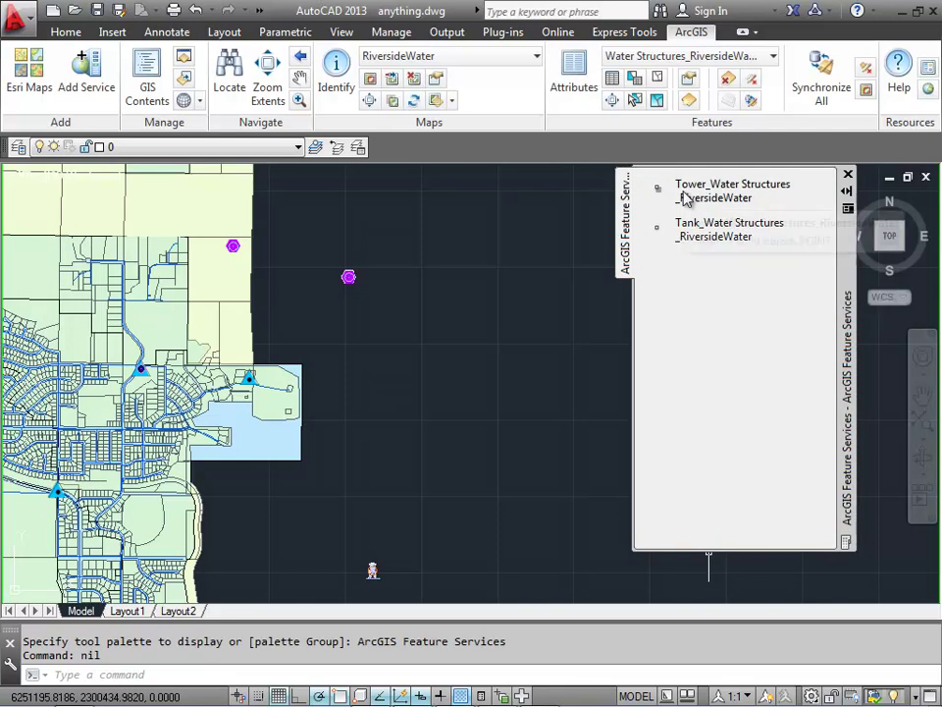
# Inspect the Tank, Tower and Water Structures layers in the layer list, then close it.
pyautogui.click(184, 64)
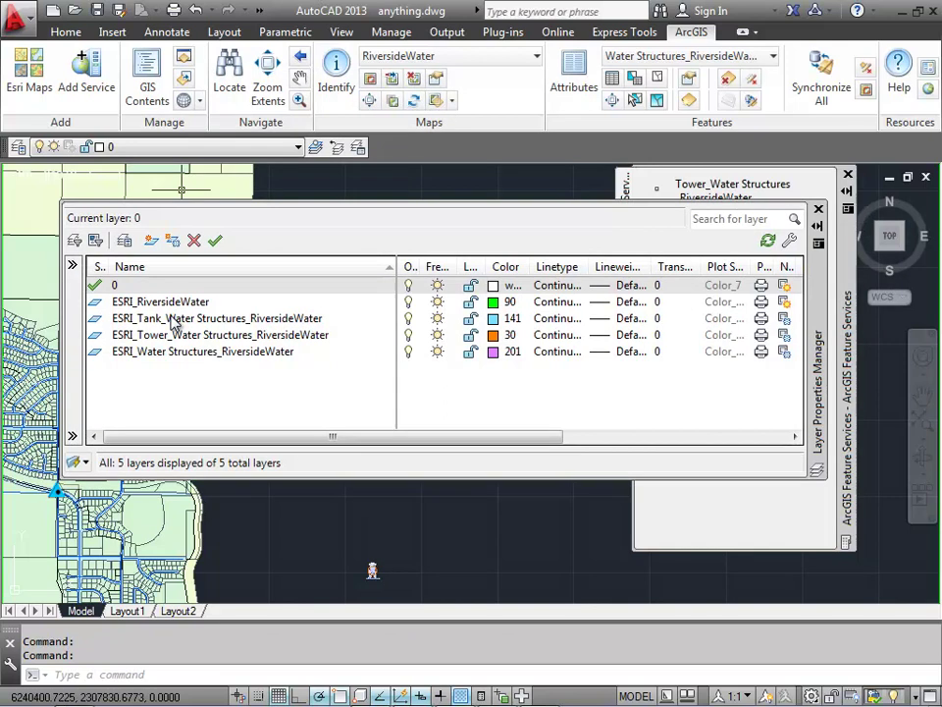
pyautogui.click(173, 320)
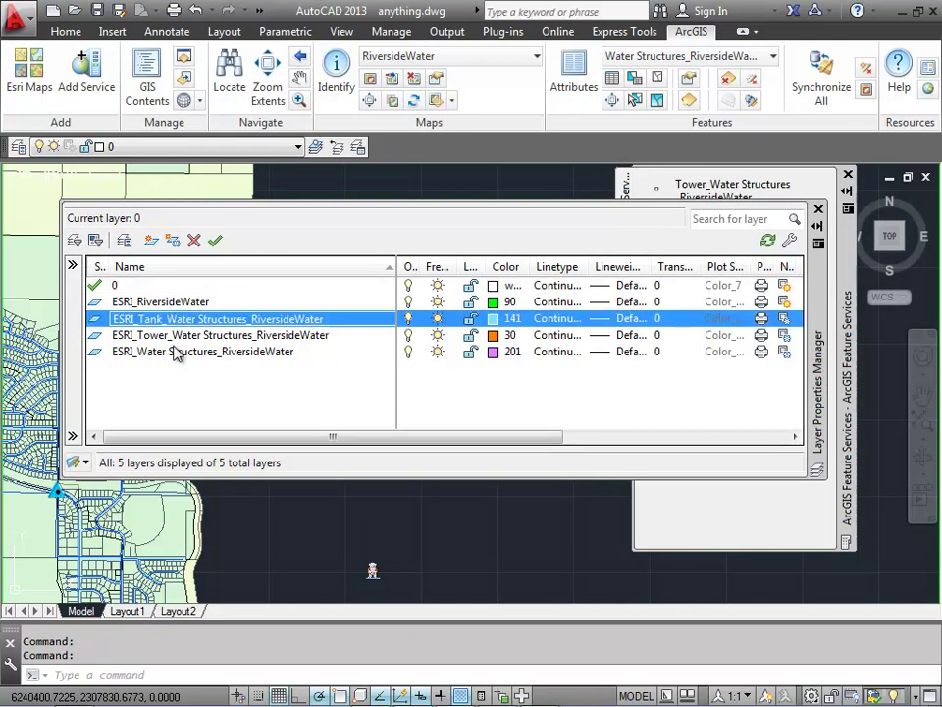
pyautogui.keyDown('shift'); pyautogui.click(176, 351); pyautogui.keyUp('shift')
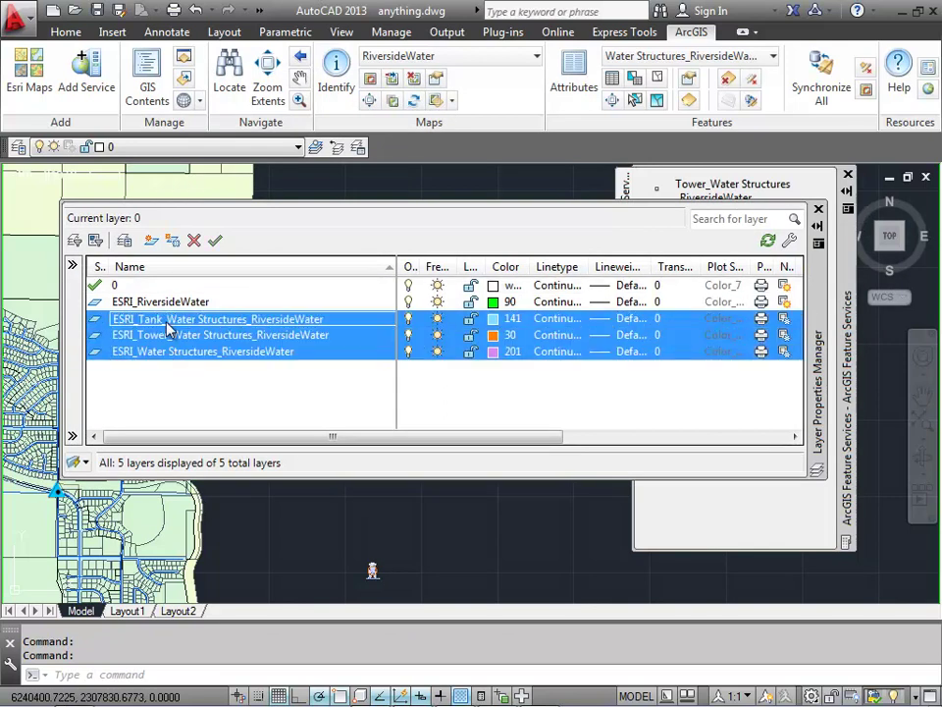
pyautogui.click(171, 338)
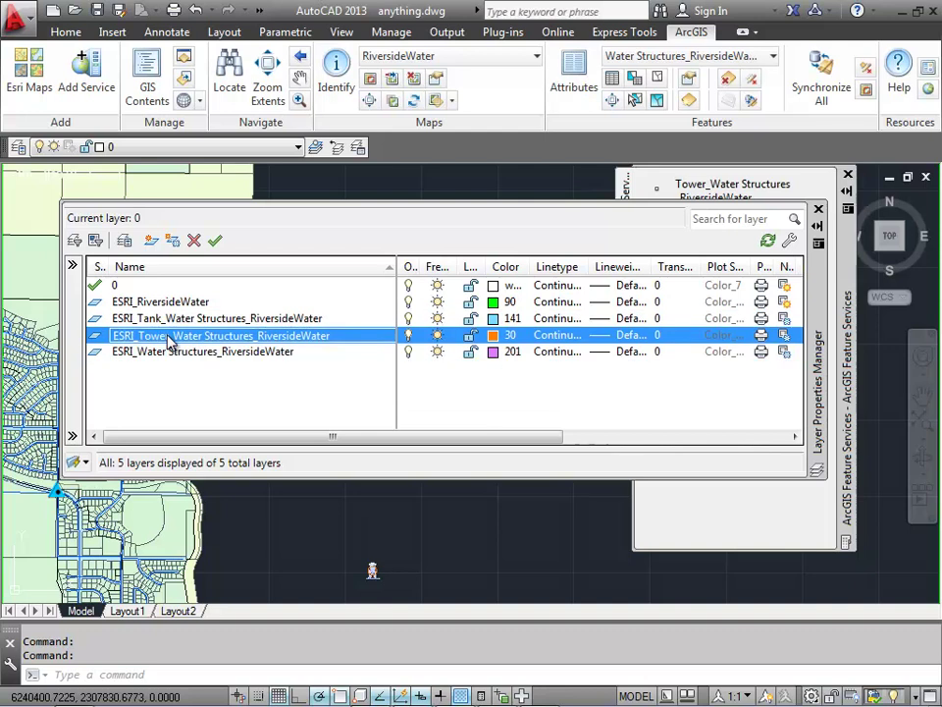
pyautogui.click(169, 321)
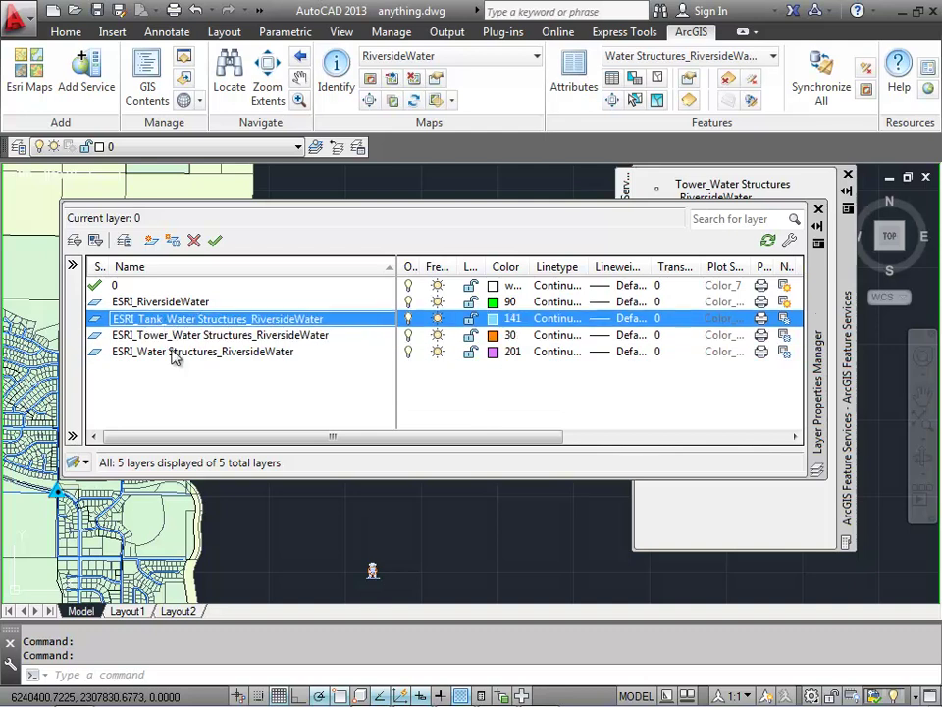
pyautogui.click(173, 352)
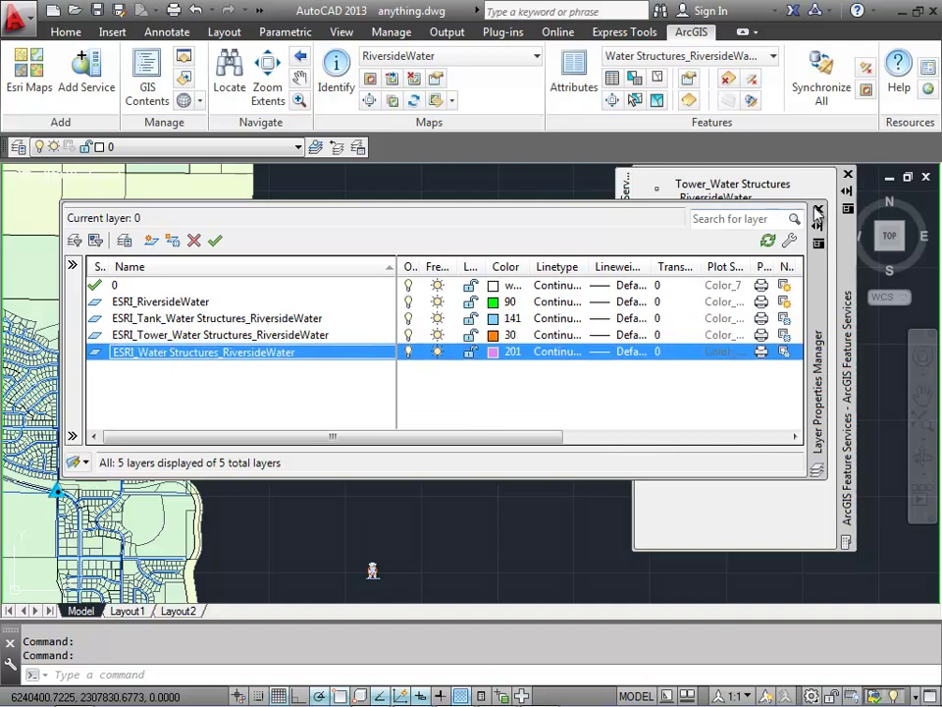
pyautogui.click(819, 212)
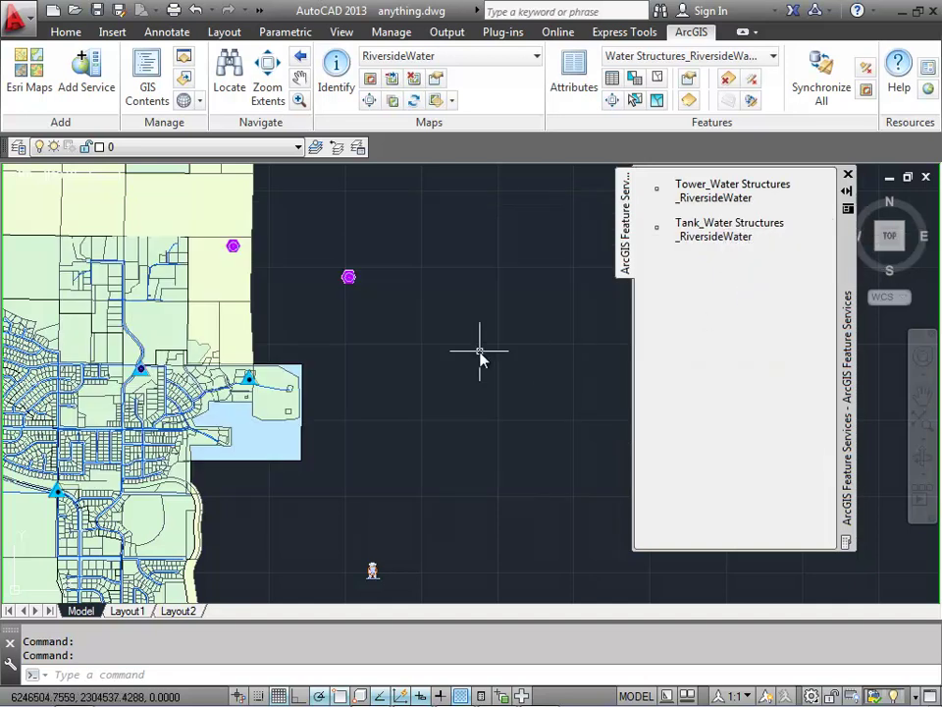
# Place two Tower points, then one Tank point to their right, east of the city.
pyautogui.click(715, 190)
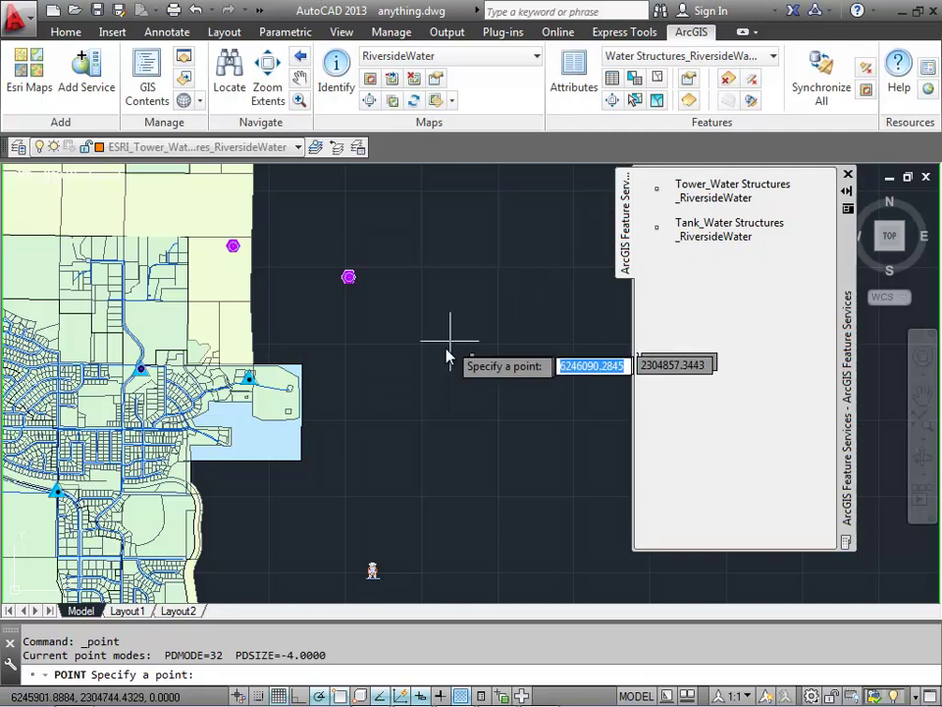
pyautogui.click(677, 192)
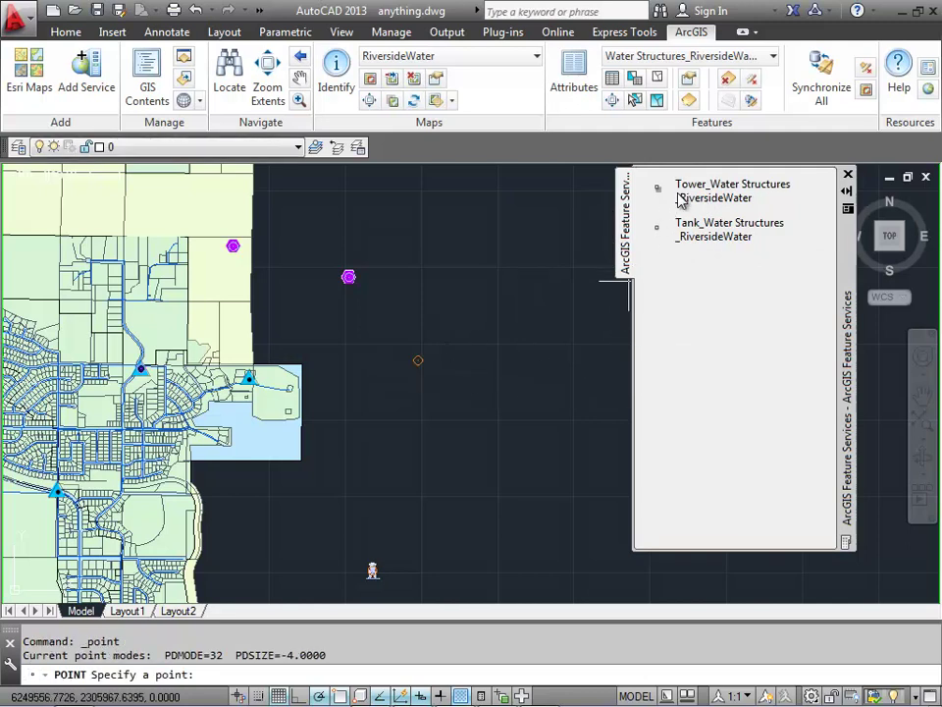
pyautogui.click(421, 328)
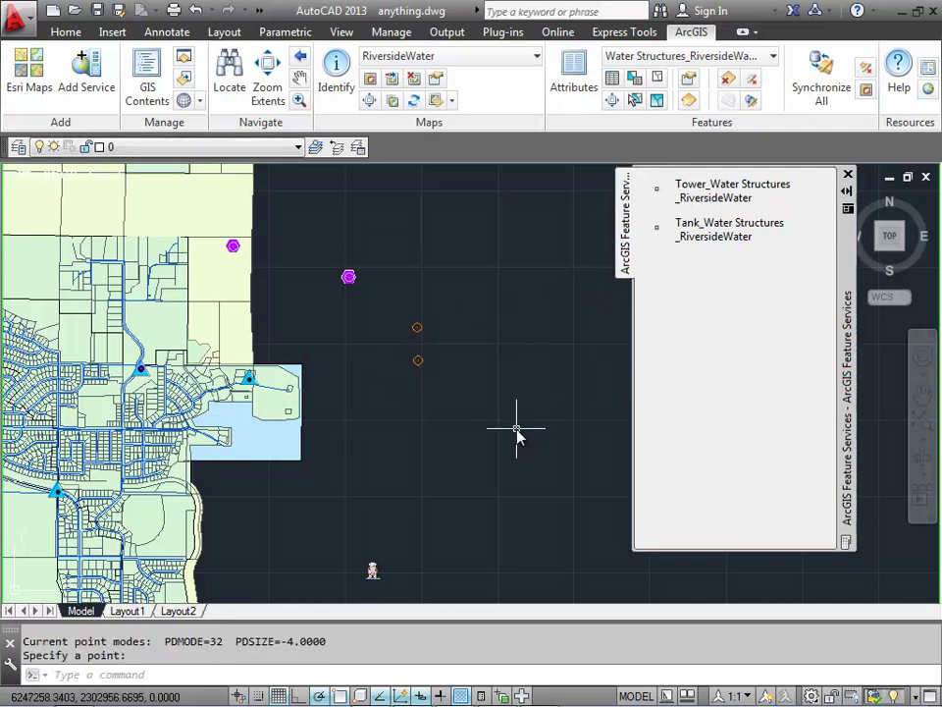
pyautogui.click(690, 242)
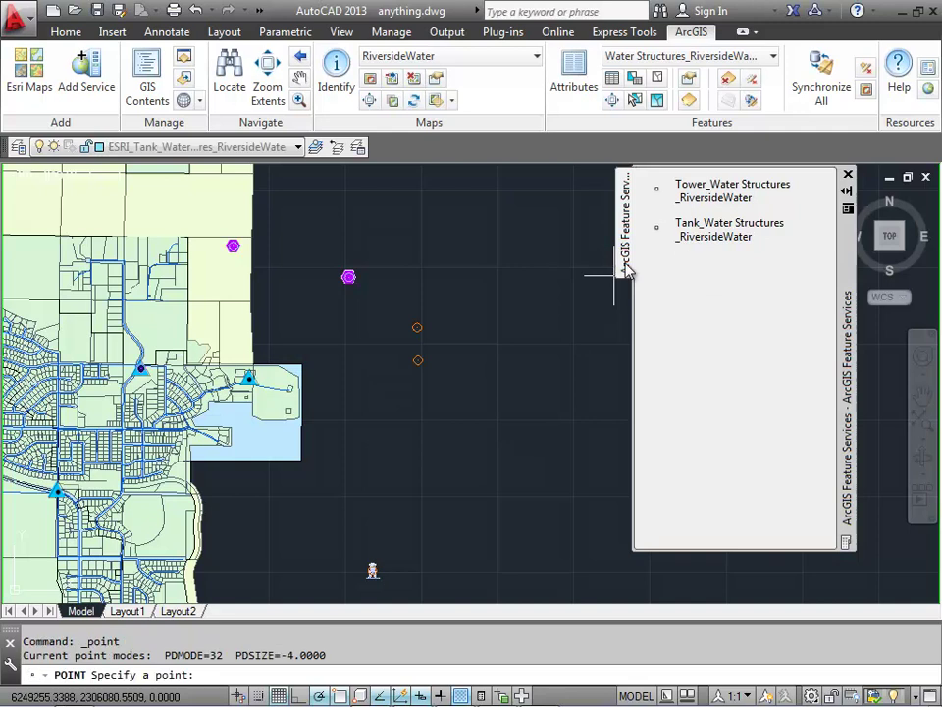
pyautogui.click(447, 345)
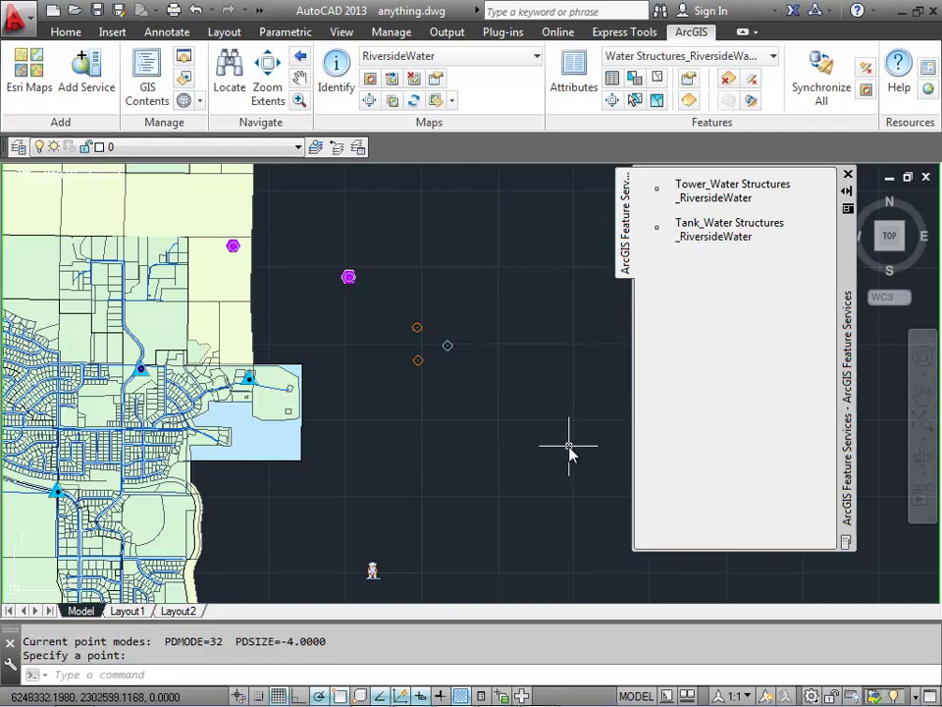
# Synchronize all, confirming the 3 new Water Structures features added to RiversideWater.
pyautogui.click(820, 80)
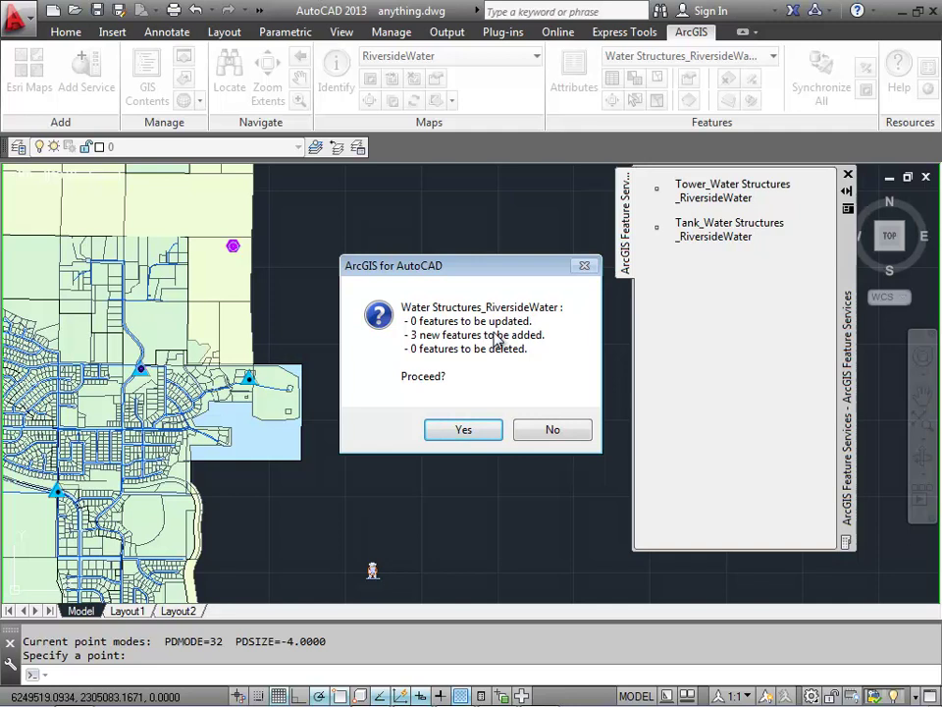
pyautogui.click(467, 433)
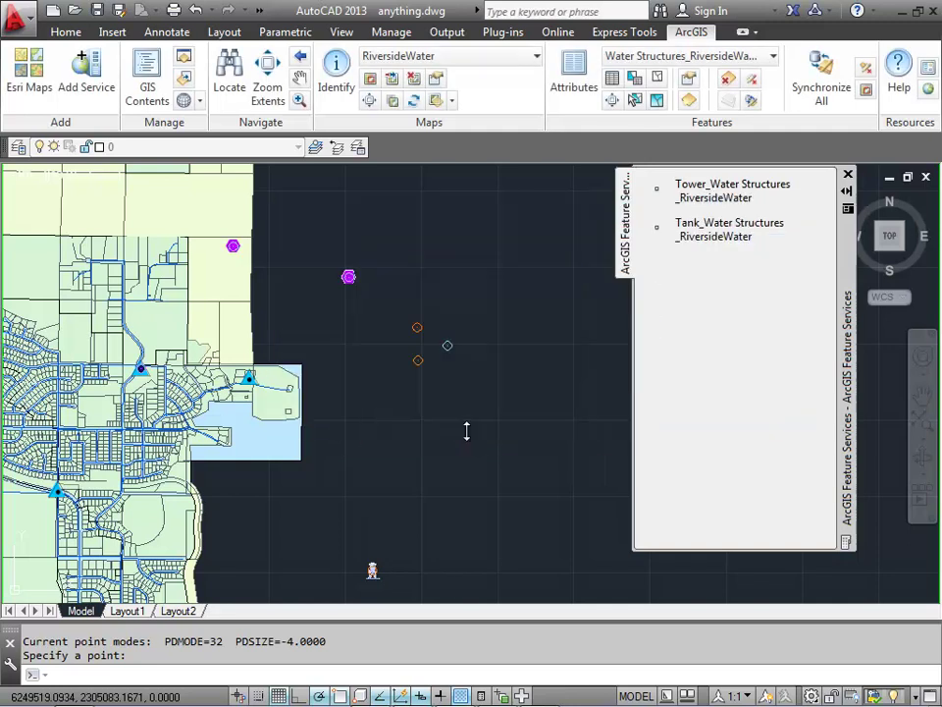
pyautogui.click(529, 424)
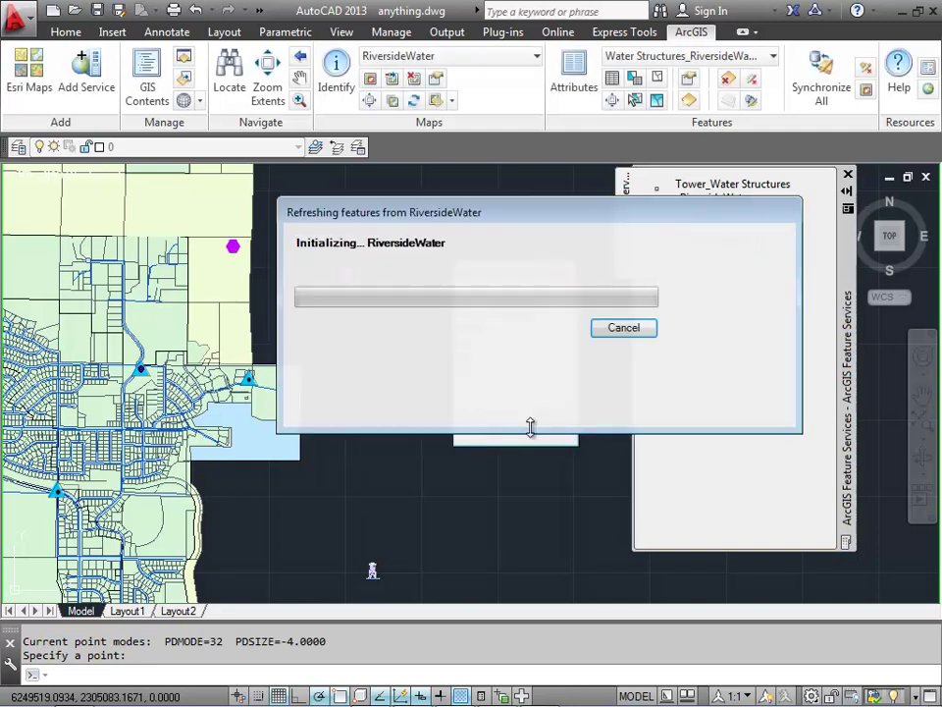
pyautogui.click(609, 395)
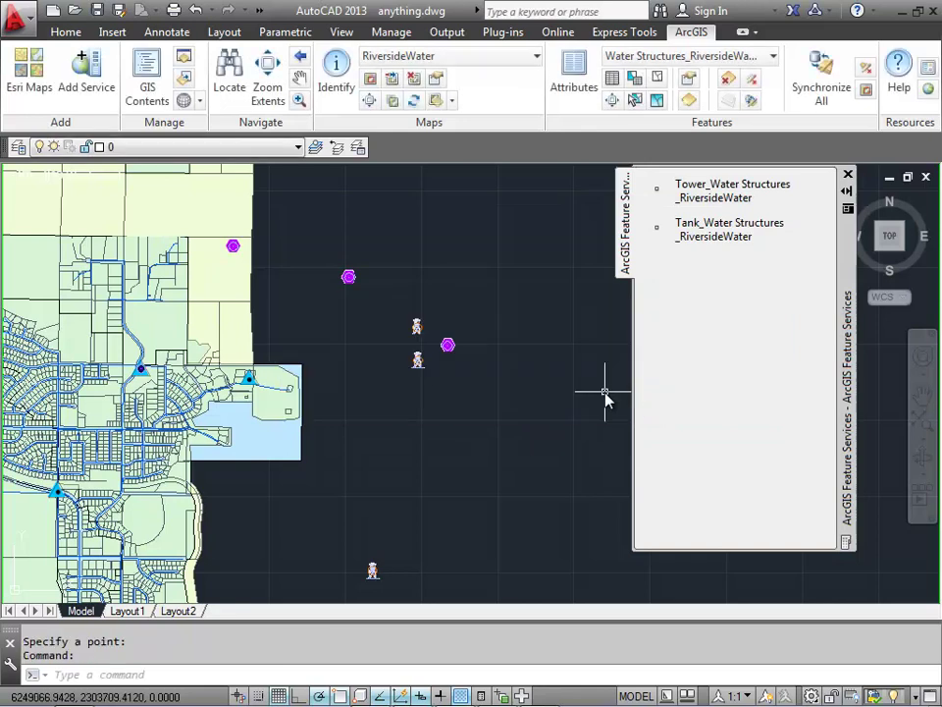
# Move the two new tower symbols to the Tank layer.
pyautogui.click(417, 325)
pyautogui.click(418, 360)
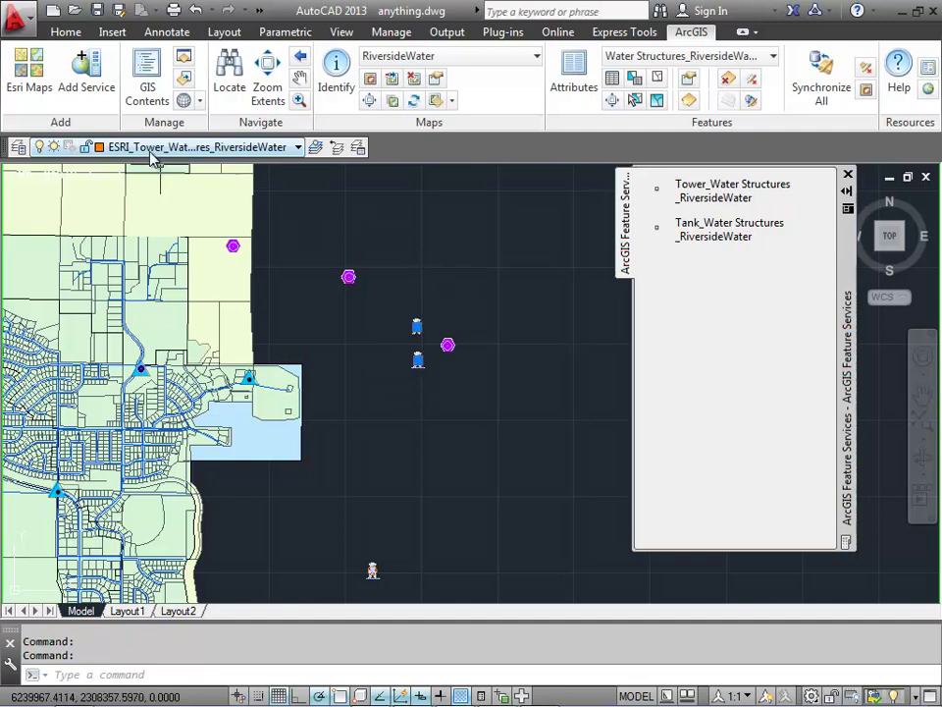
pyautogui.click(298, 147)
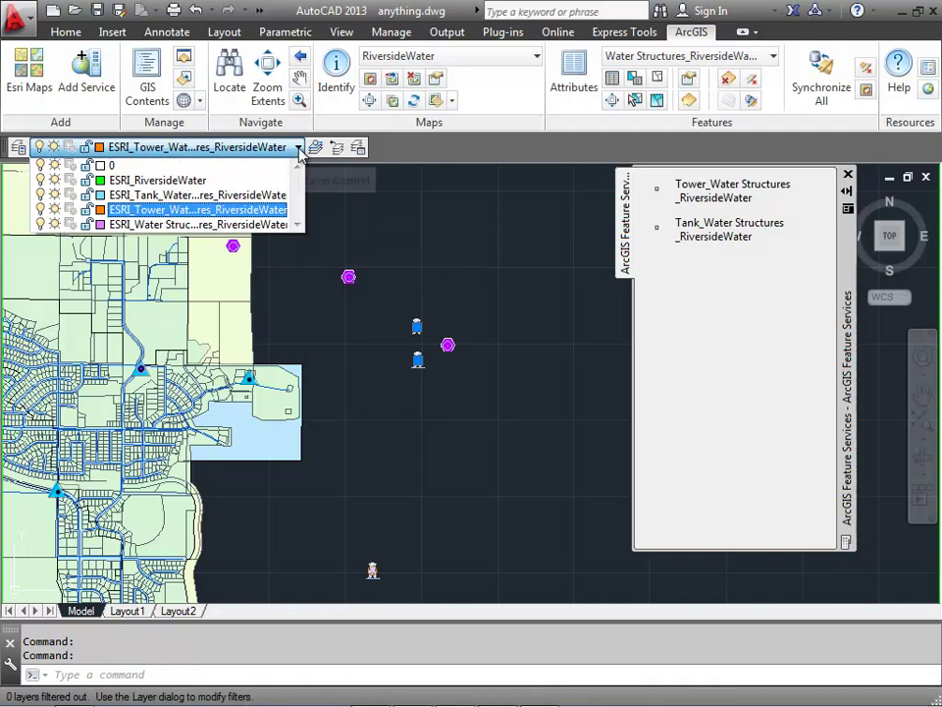
pyautogui.click(216, 195)
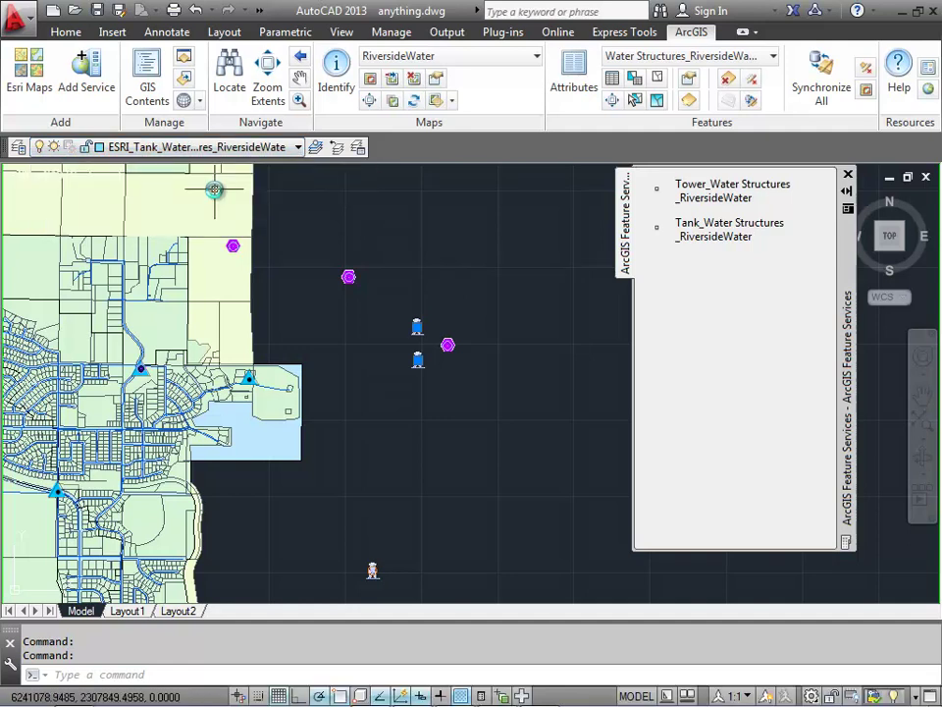
pyautogui.press('Escape')
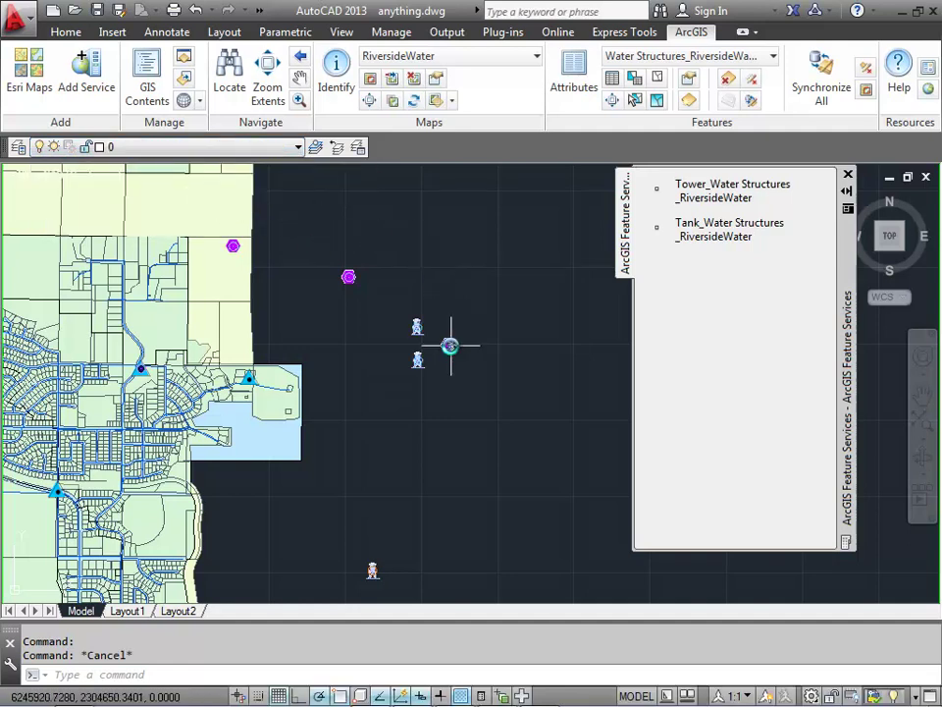
# Move the new hexagon tank symbol to the Tower layer.
pyautogui.click(448, 345)
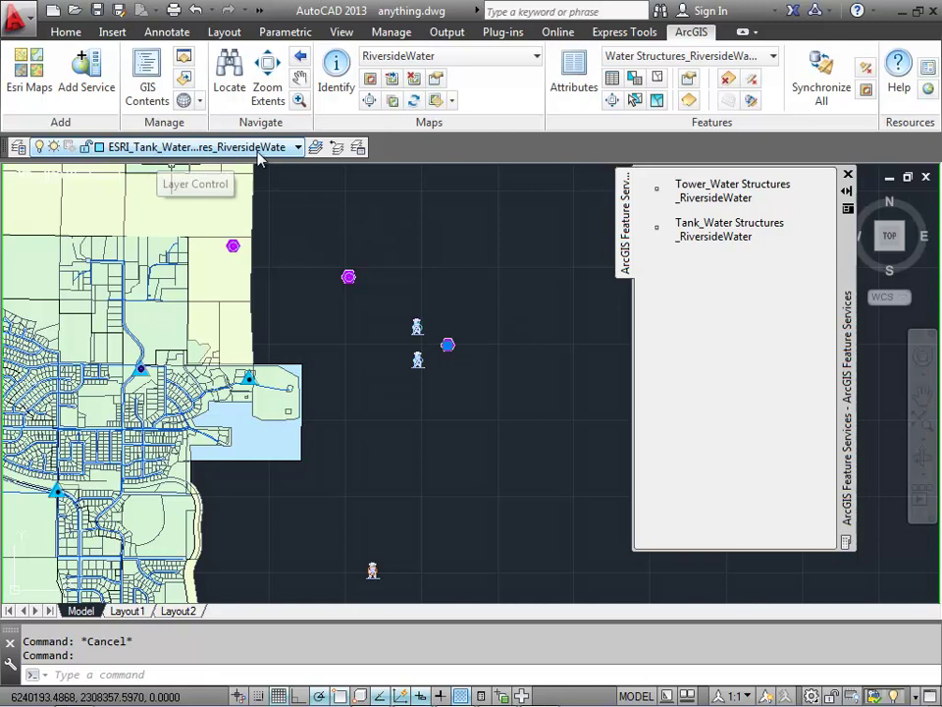
pyautogui.click(297, 148)
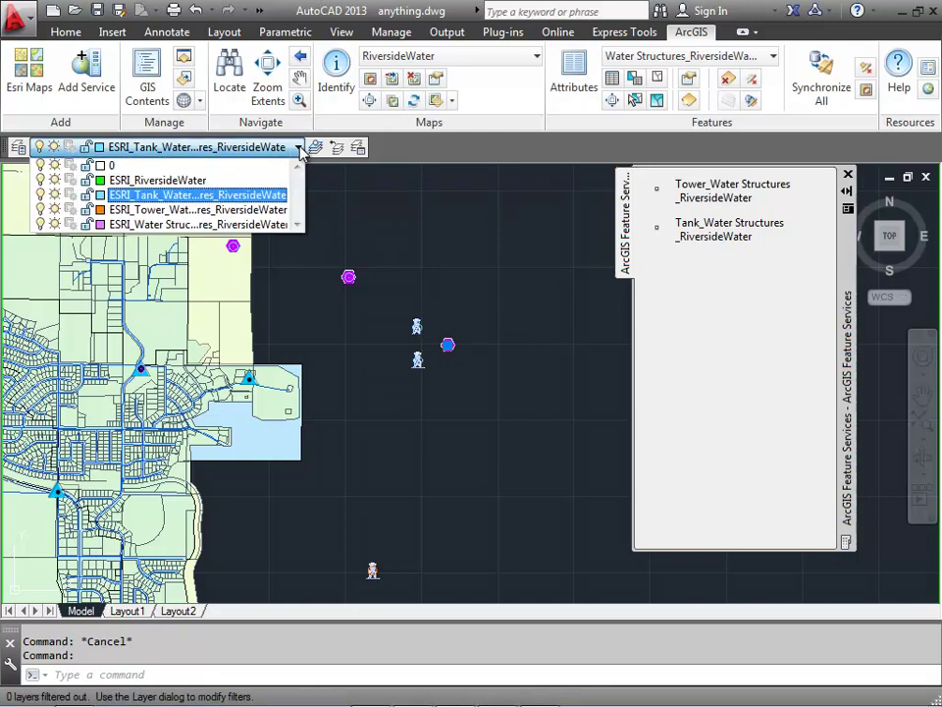
pyautogui.click(255, 209)
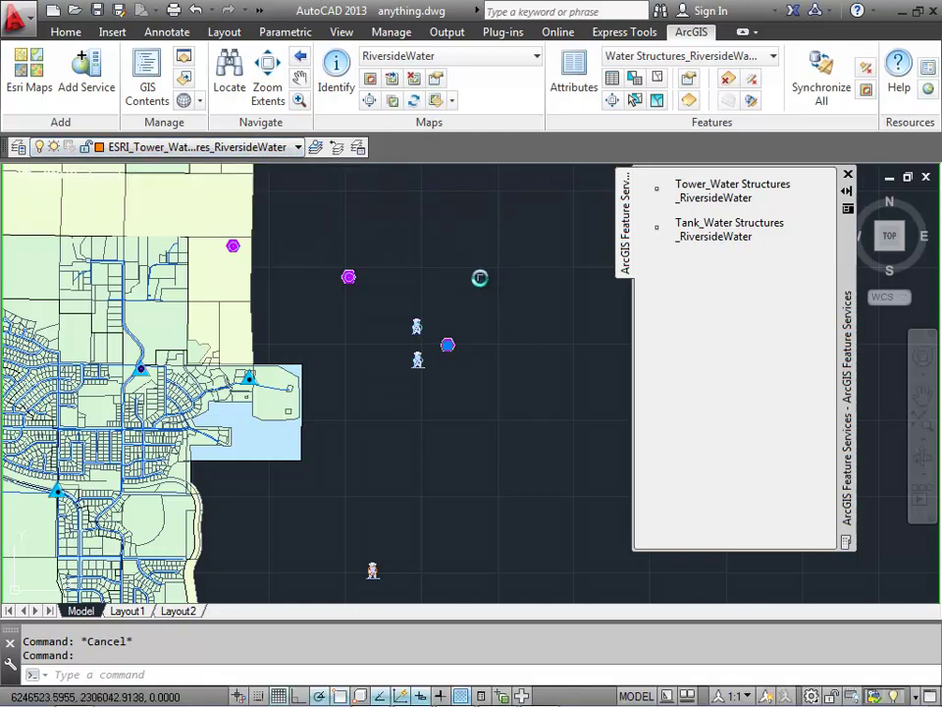
pyautogui.click(484, 282)
pyautogui.press('Escape')
pyautogui.press('Escape')
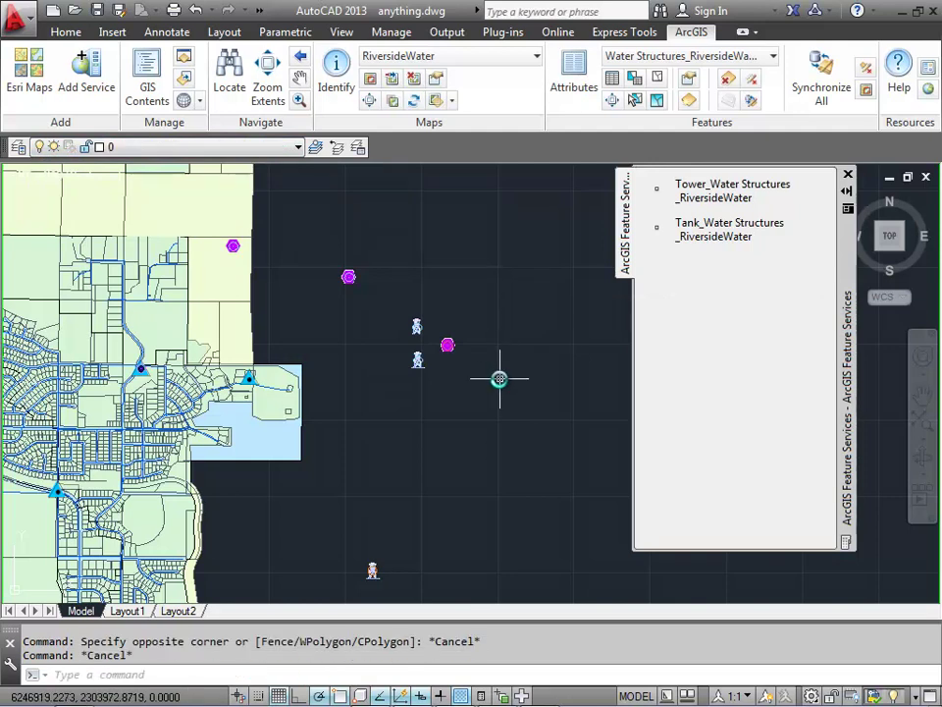
# Synchronize all, confirming the 3 updated features to RiversideWater.
pyautogui.click(803, 94)
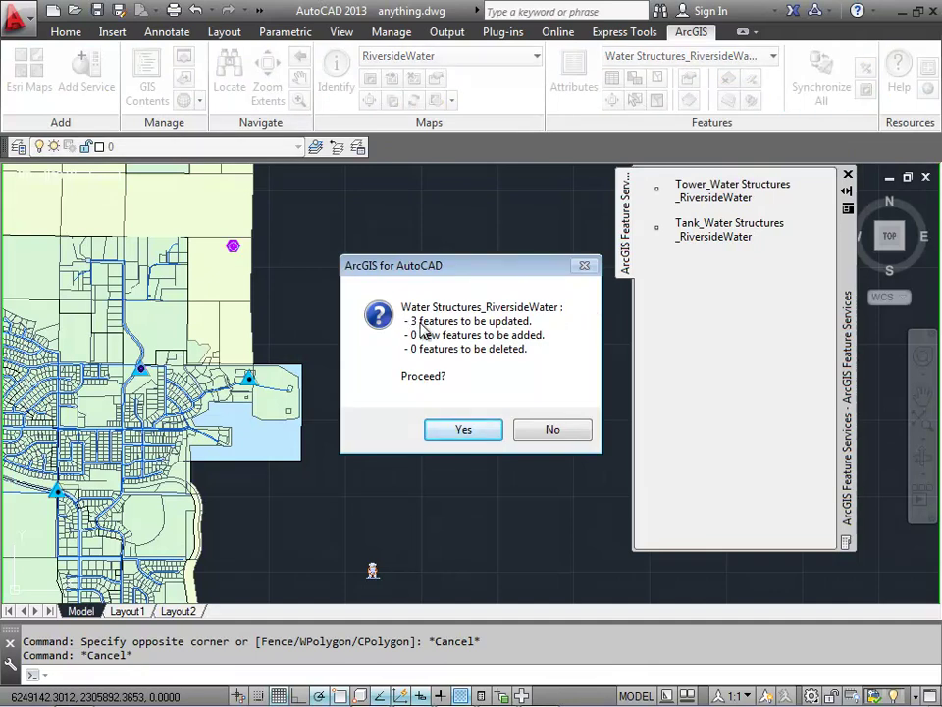
pyautogui.moveTo(458, 275); pyautogui.dragTo(581, 276)
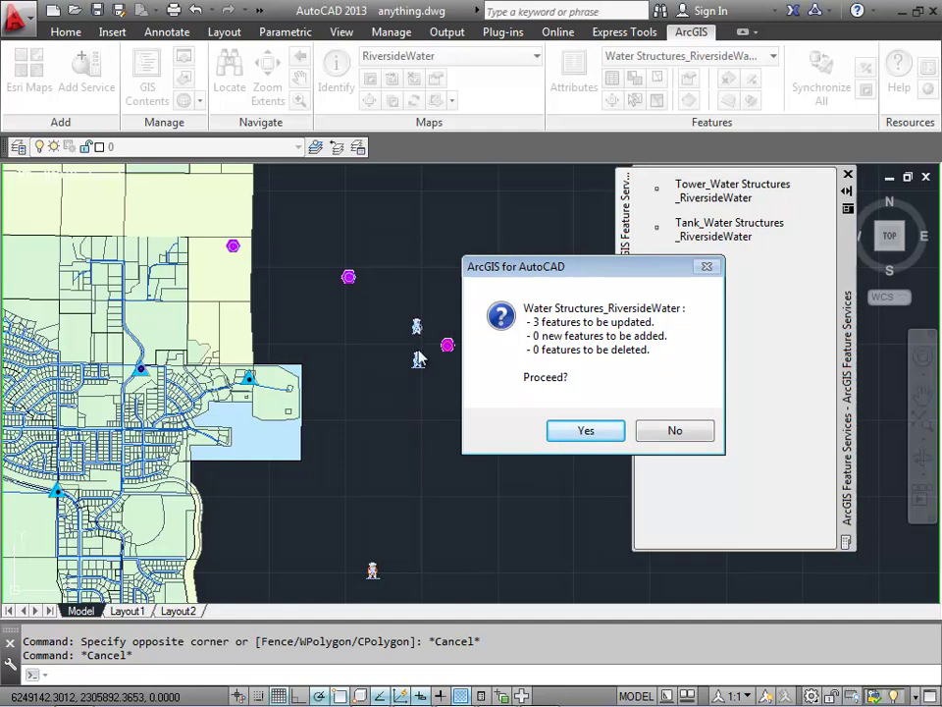
pyautogui.click(585, 433)
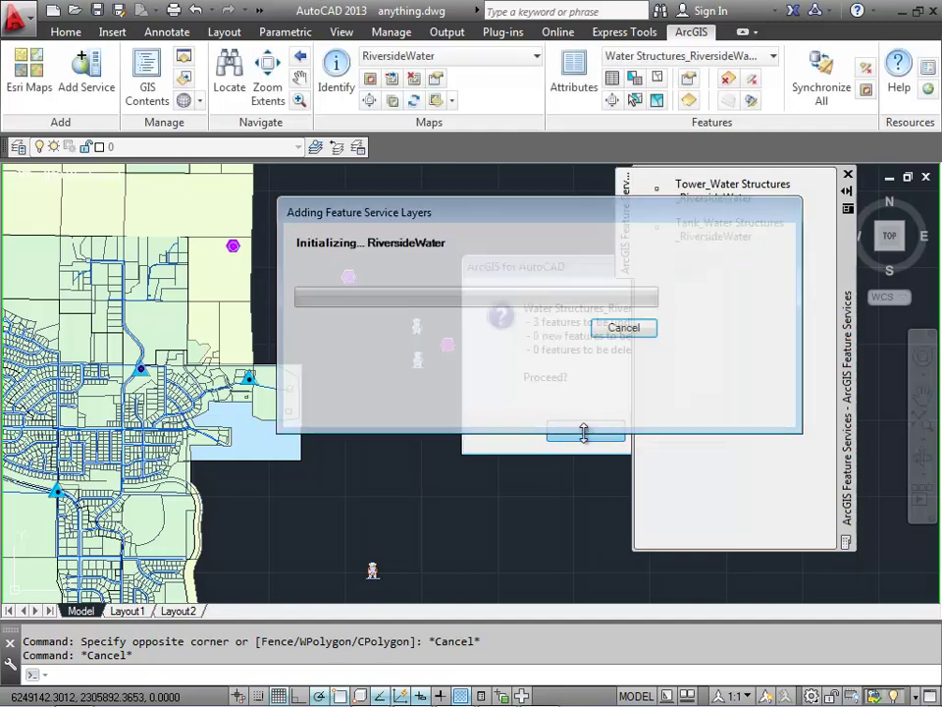
pyautogui.click(548, 424)
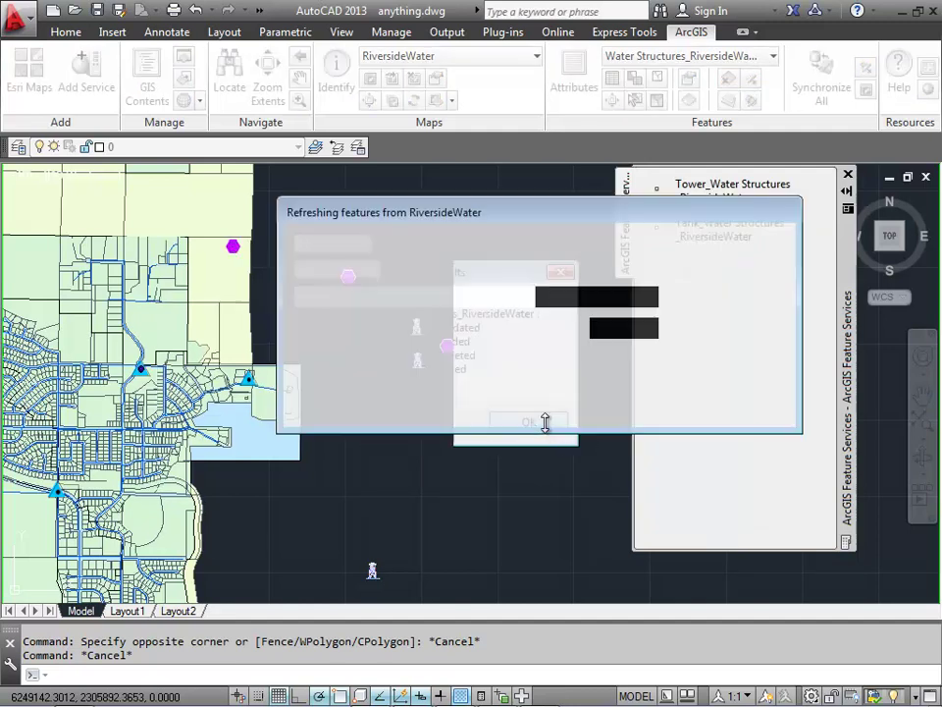
pyautogui.click(593, 395)
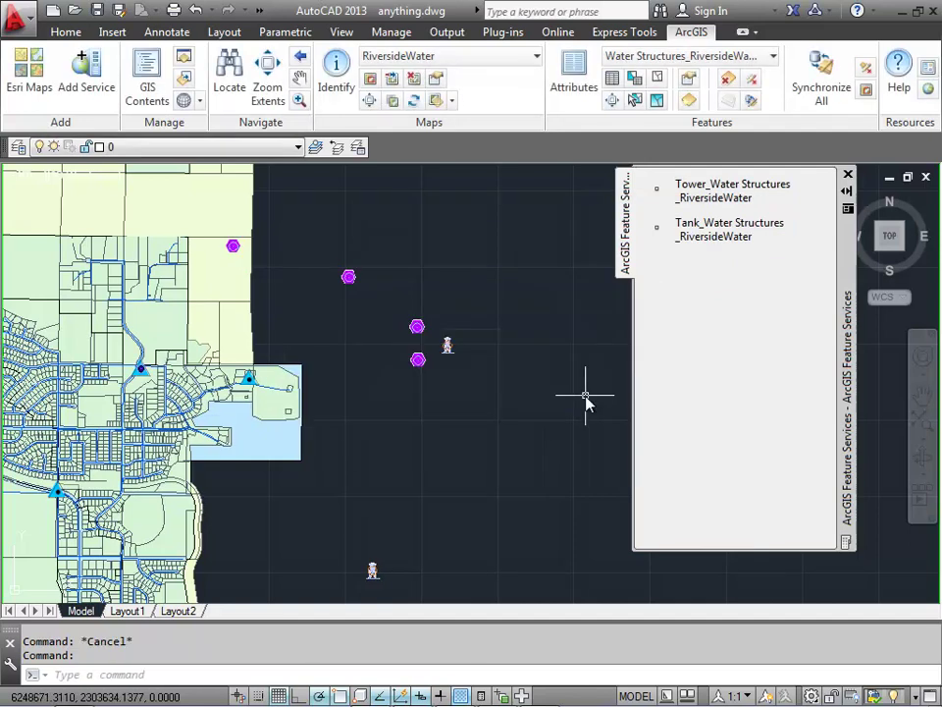